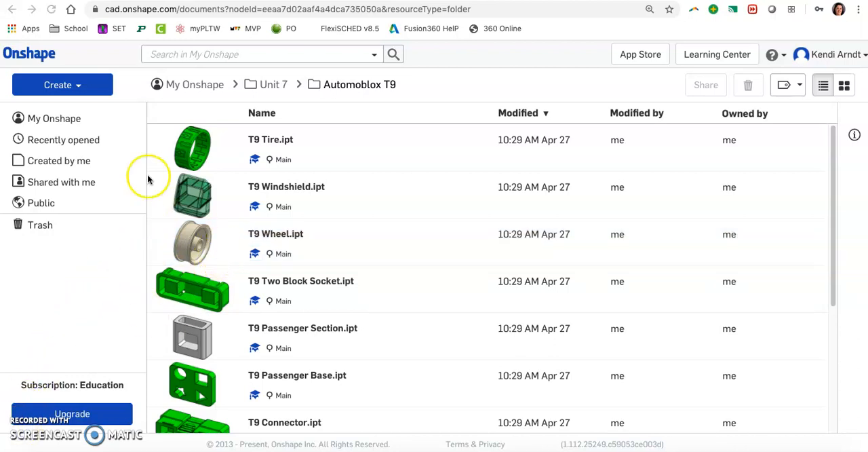
Create a new document named "Truck Bed SubAssembly" in the Automoblox T9 folder.
click(70, 97)
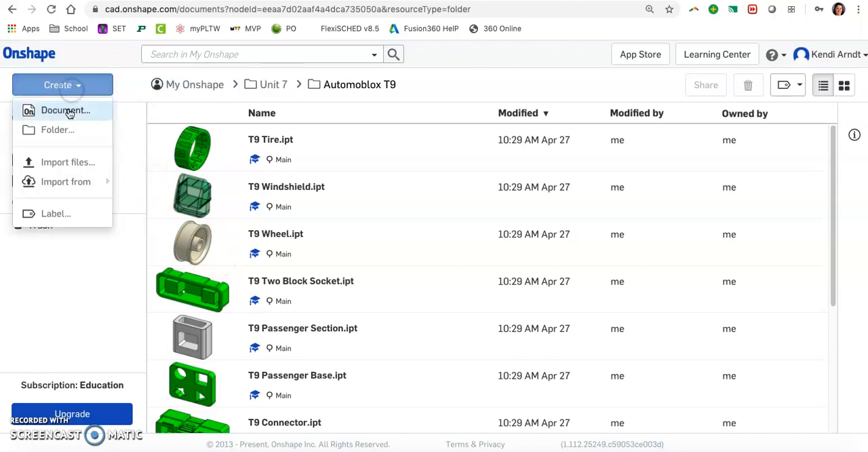
click(67, 110)
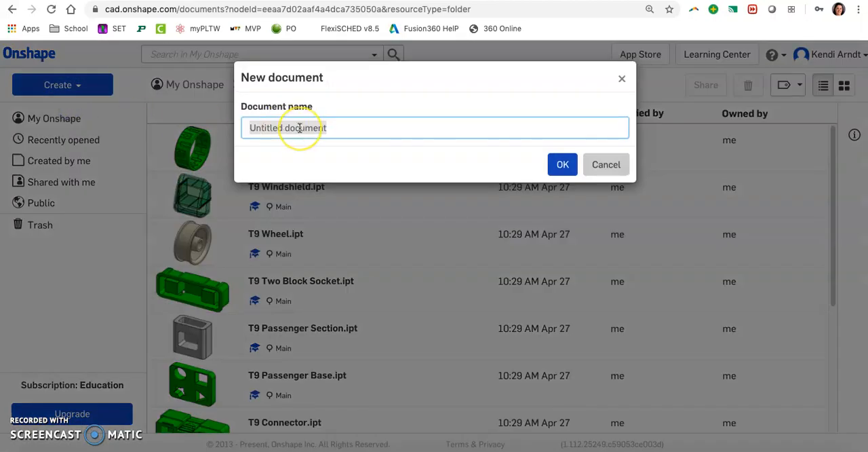
text(Truck Bed Se)
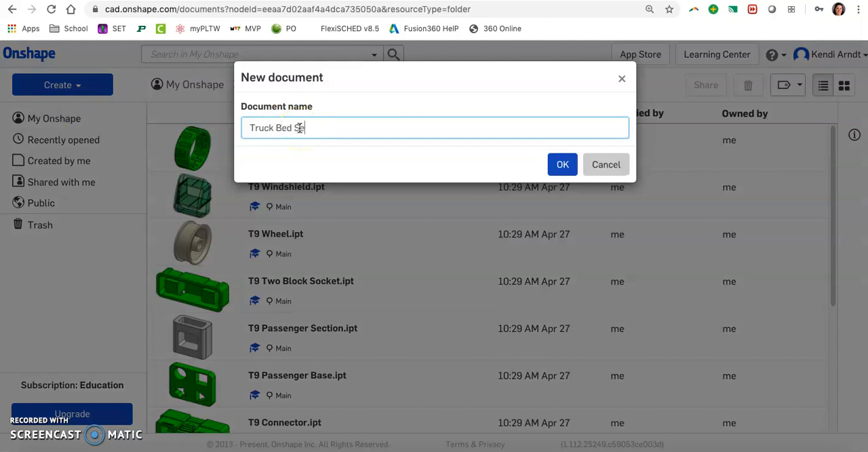
key(BackSpace)
text(ubAssembly)
click(553, 165)
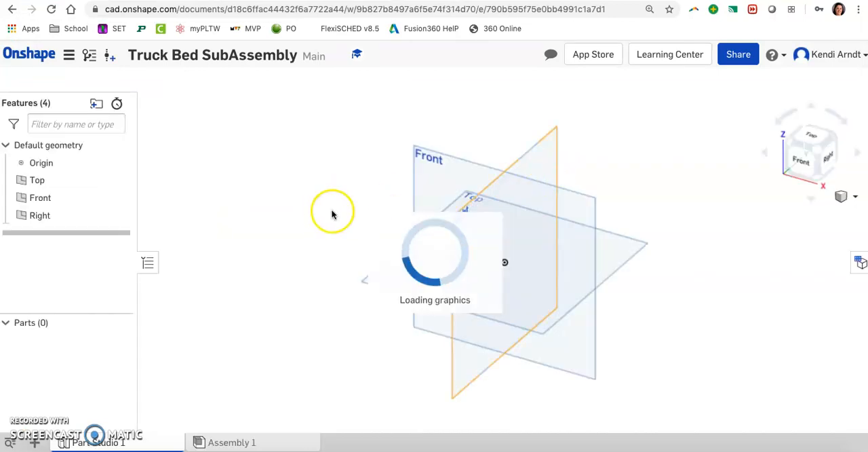
Insert the T9 One Block Socket into Assembly 1 from the documents created by me, placing it near the origin.
click(232, 442)
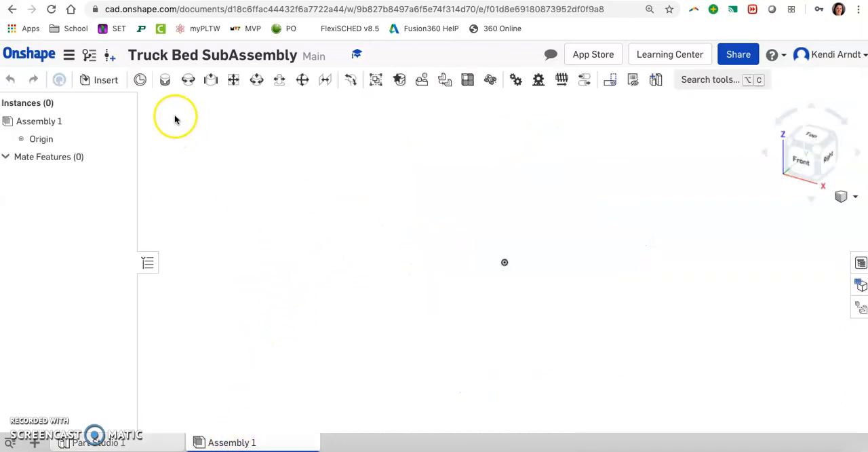
click(105, 81)
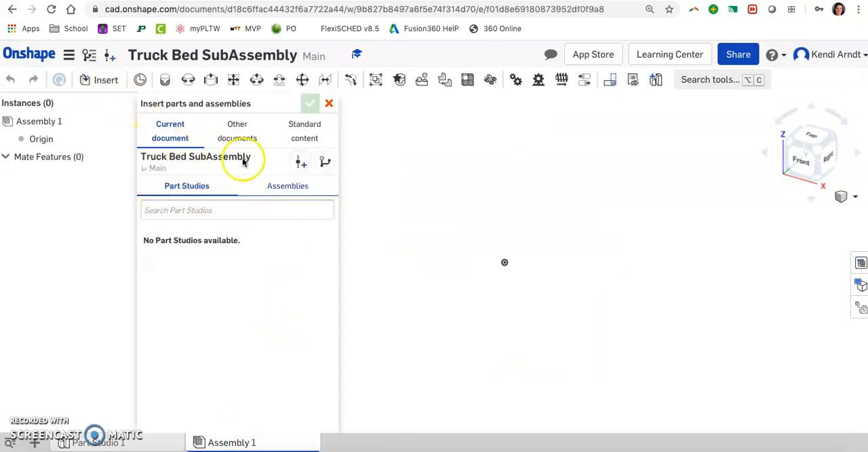
click(237, 131)
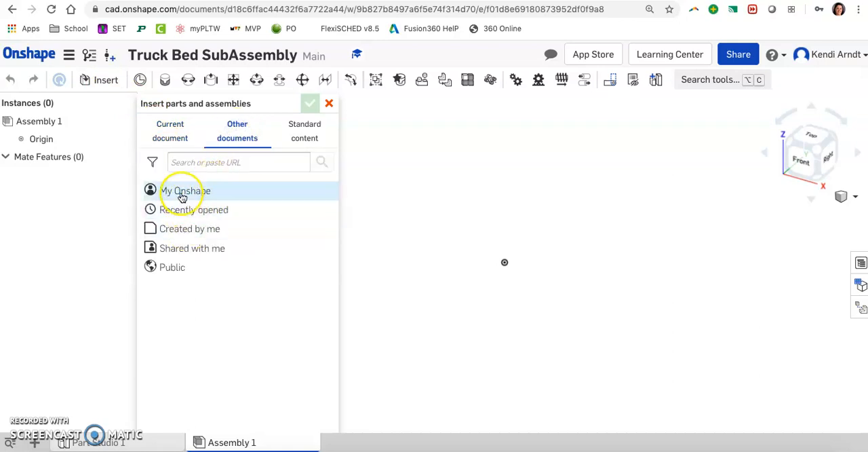
click(189, 228)
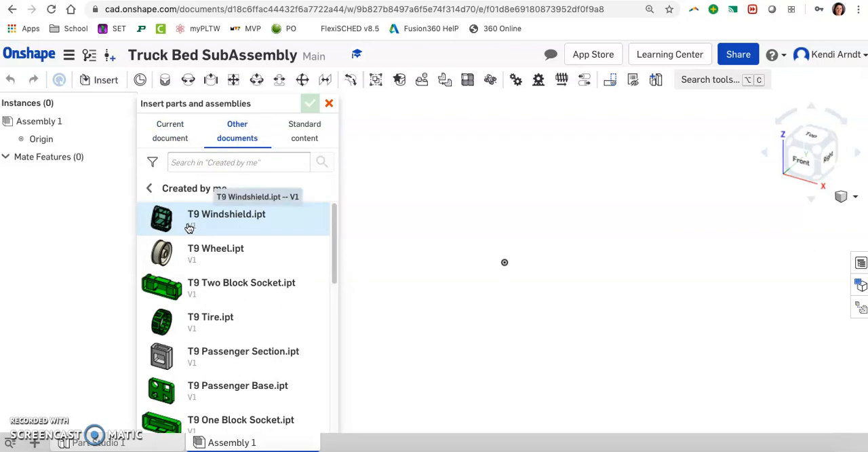
click(194, 247)
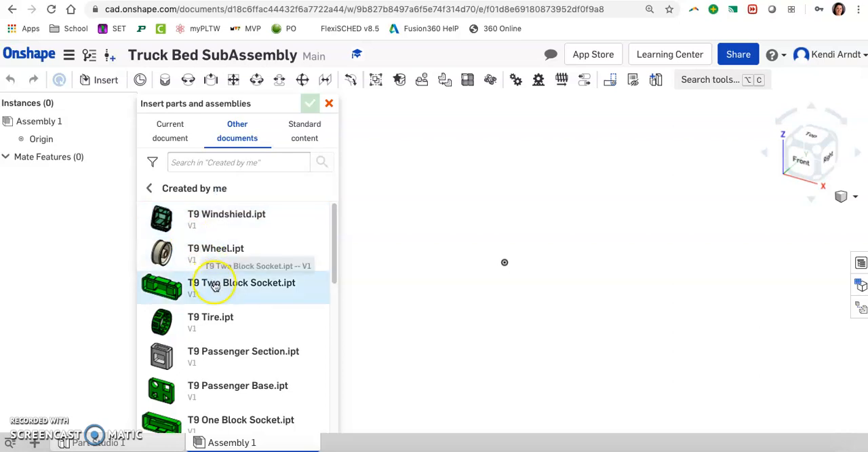
scroll(217, 290, down, 1)
scroll(217, 292, down, 2)
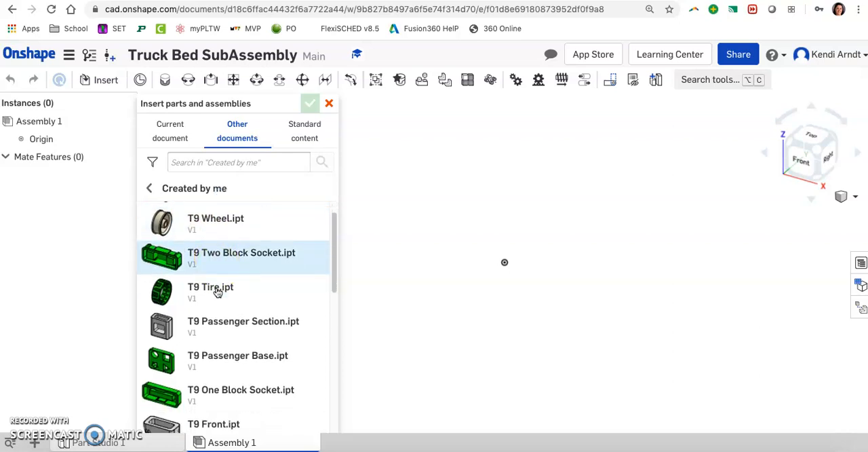
click(257, 362)
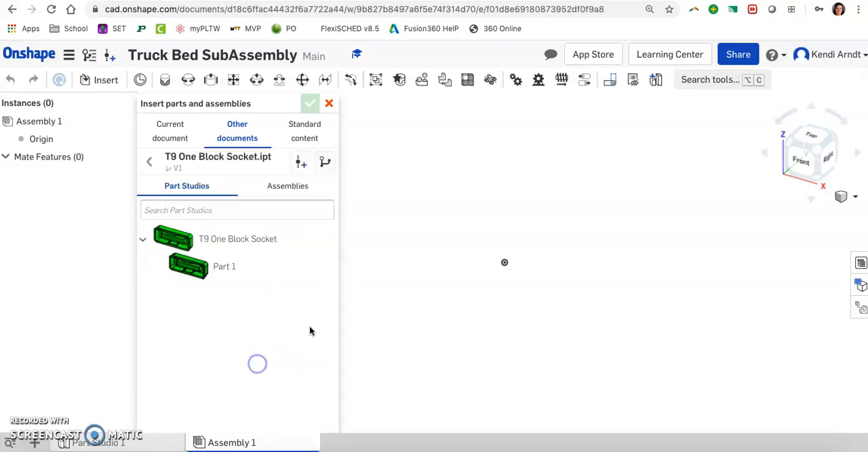
click(227, 241)
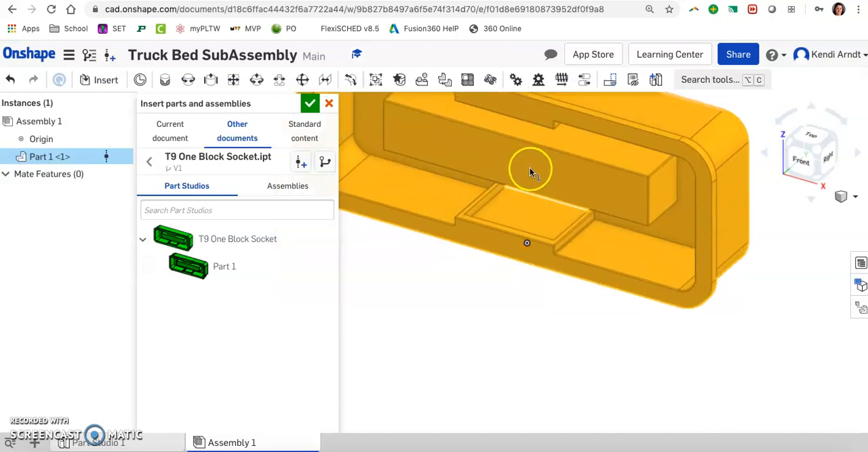
click(534, 178)
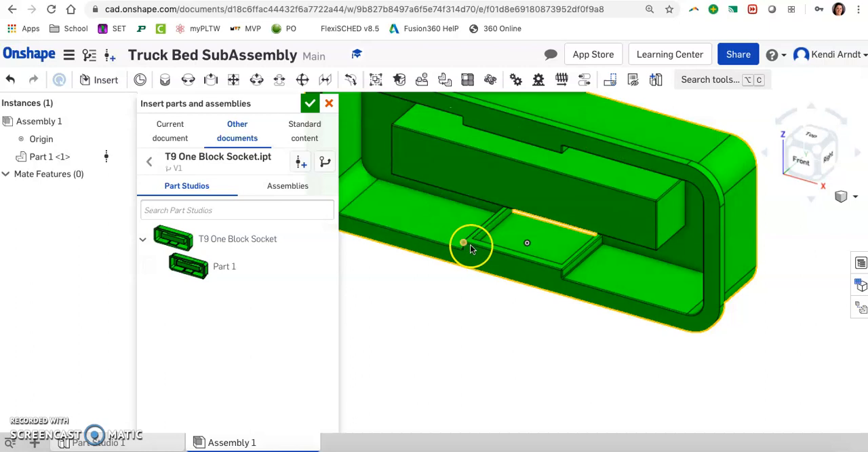
scroll(471, 249, down, 5)
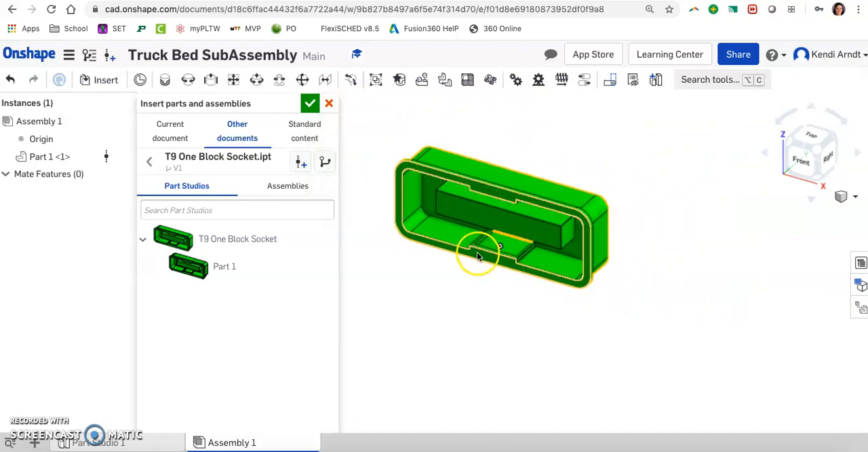
Insert two T9 Axle instances from the documents created by me and place them side by side above the socket.
click(150, 166)
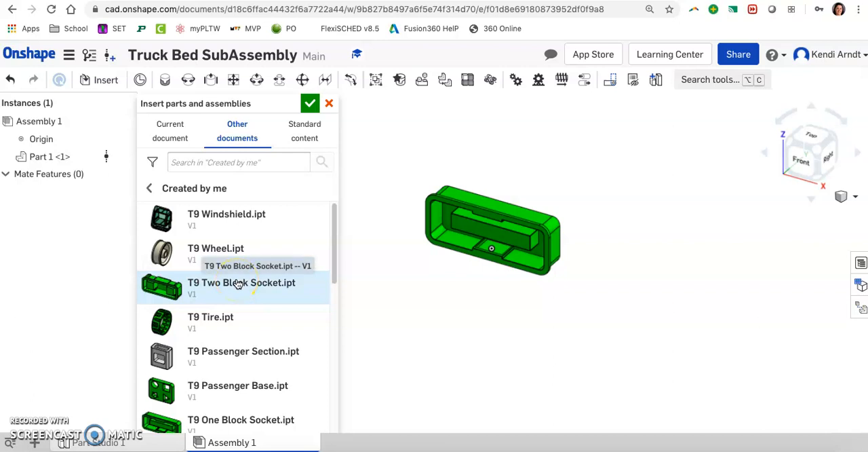
click(238, 285)
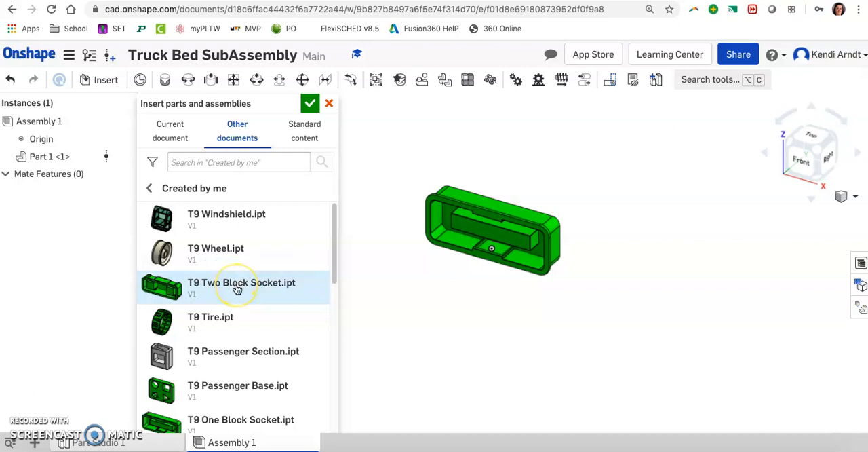
drag(335, 246, 336, 328)
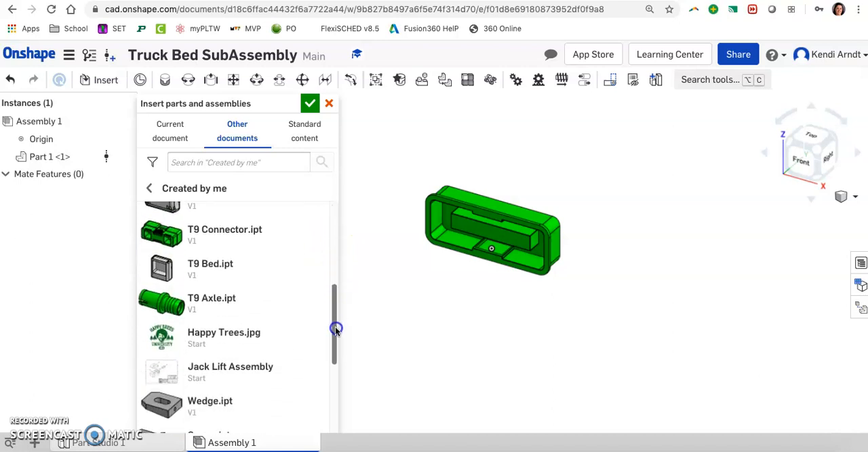
click(226, 301)
click(221, 242)
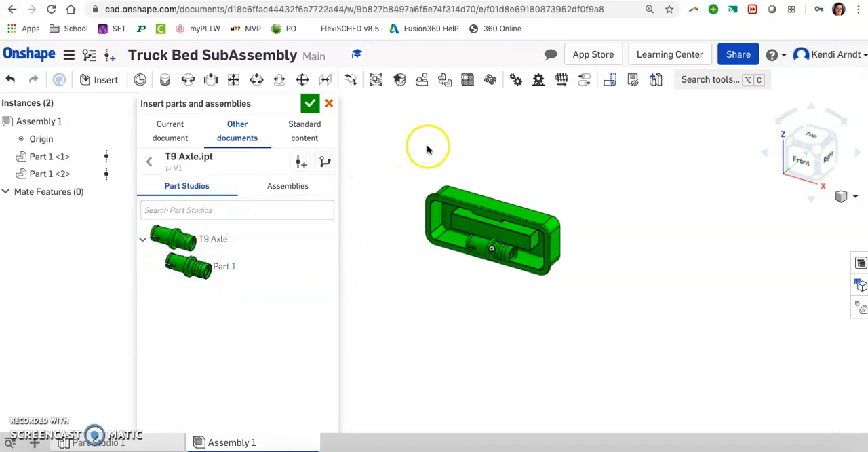
click(413, 136)
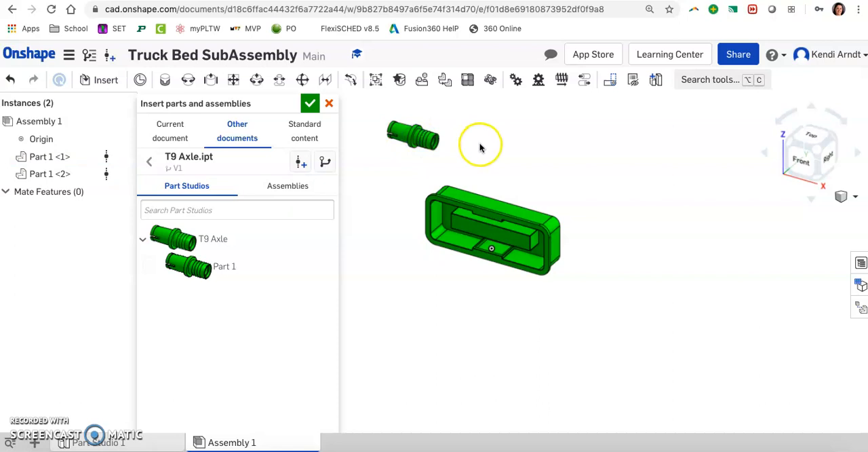
click(204, 242)
click(469, 129)
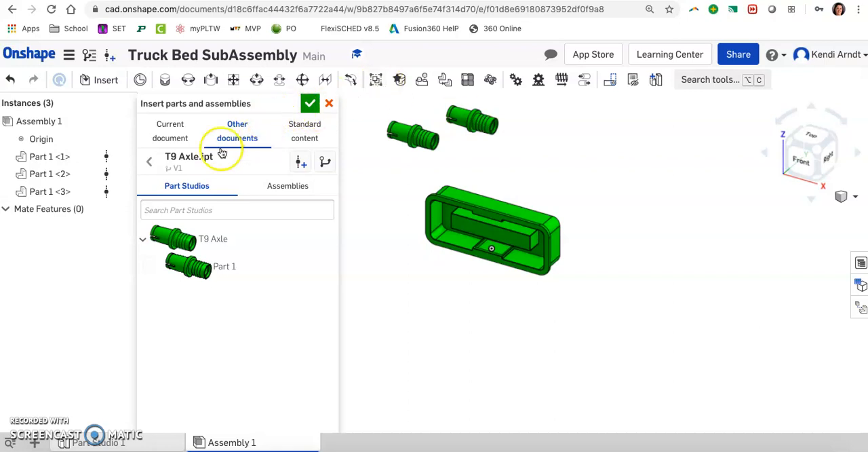
Open T9 Bed.ipt from the documents created by me as the source for insertion.
click(149, 162)
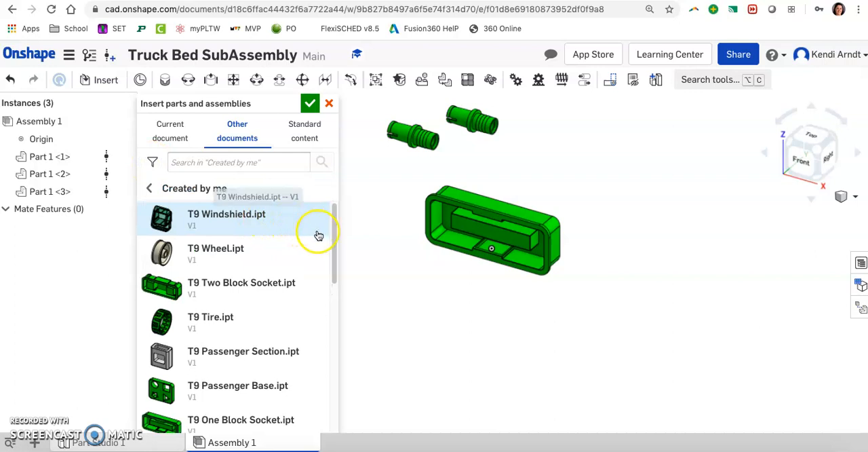
drag(334, 223, 330, 290)
click(209, 285)
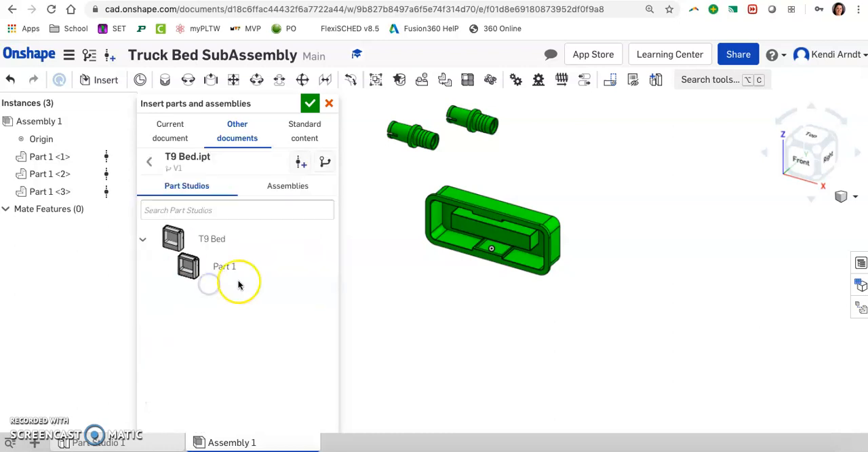
click(179, 241)
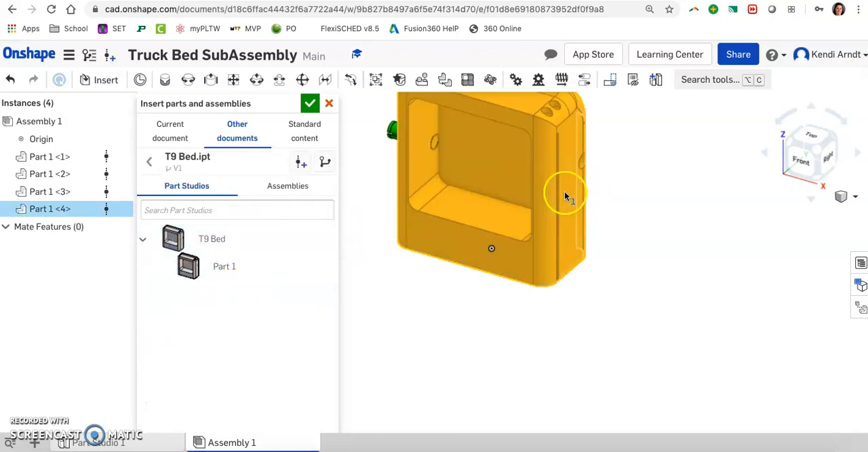
click(684, 202)
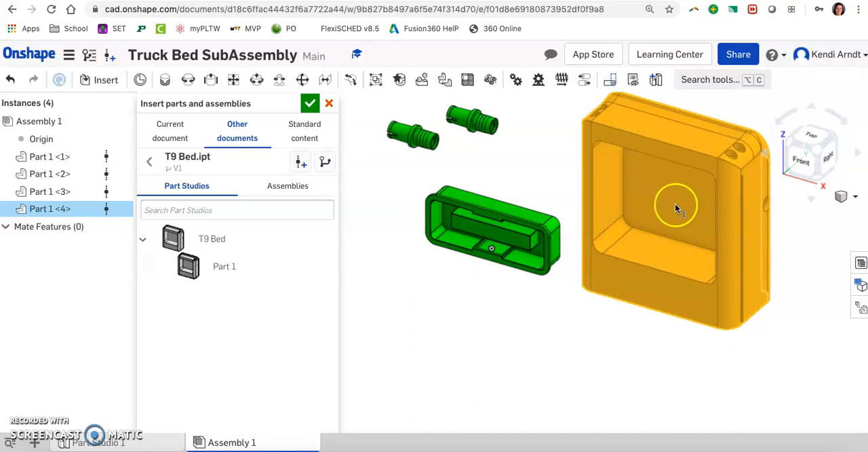
right_click(674, 203)
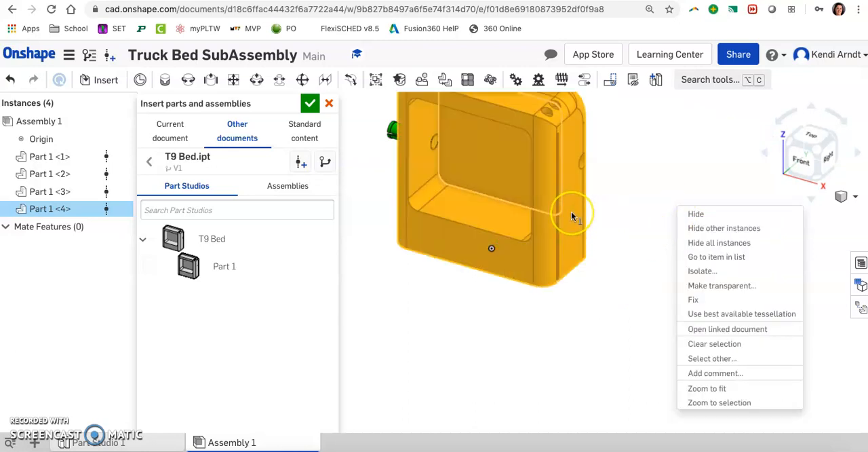
click(547, 210)
key(super+z)
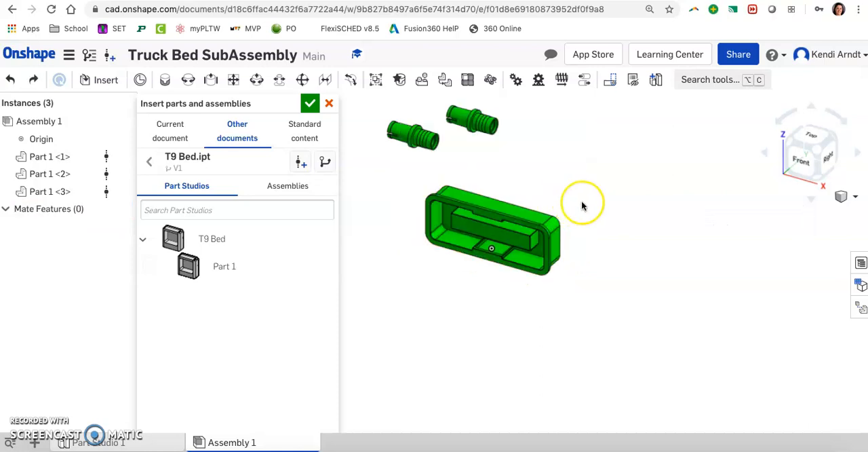
Insert one T9 Bed and place it beside the socket.
click(170, 238)
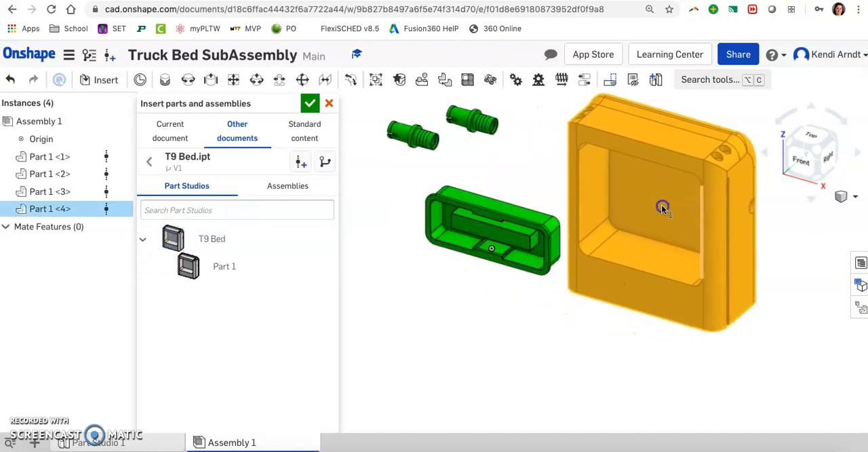
click(661, 205)
Insert two T9 Wheel instances from the documents created by me and place them side by side below the socket.
click(148, 162)
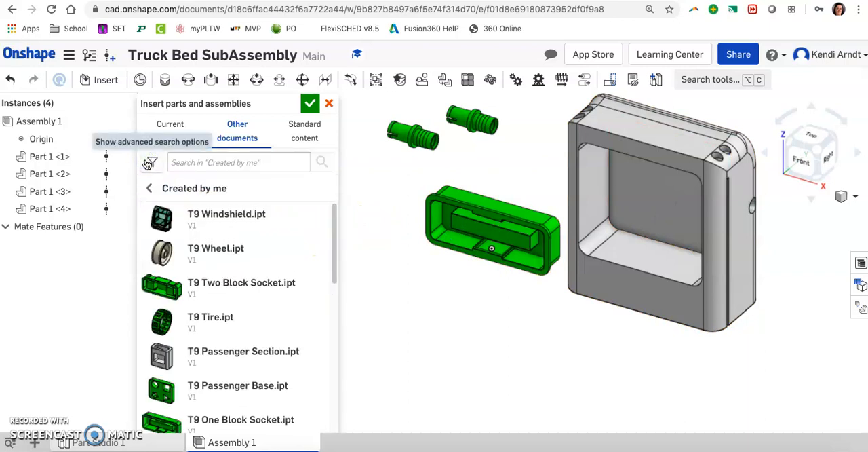
click(220, 249)
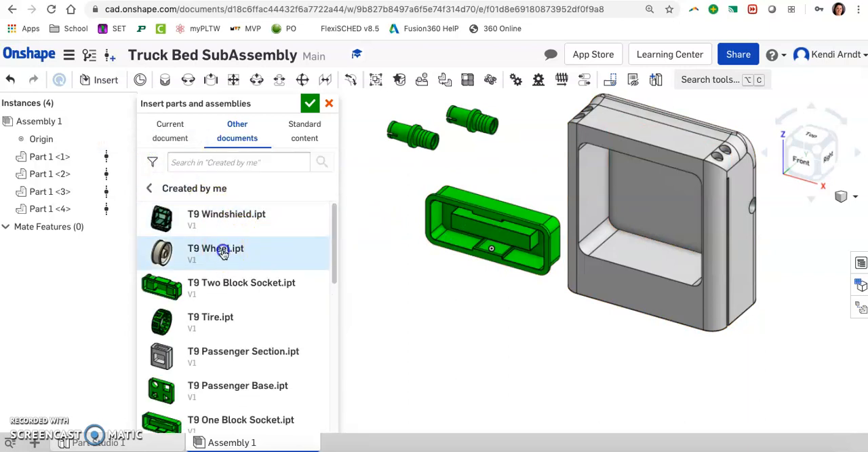
drag(212, 235, 493, 272)
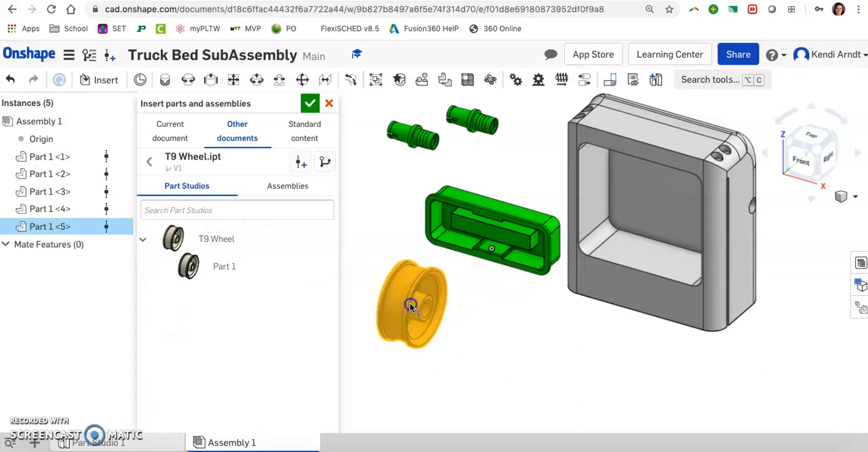
click(410, 302)
click(213, 241)
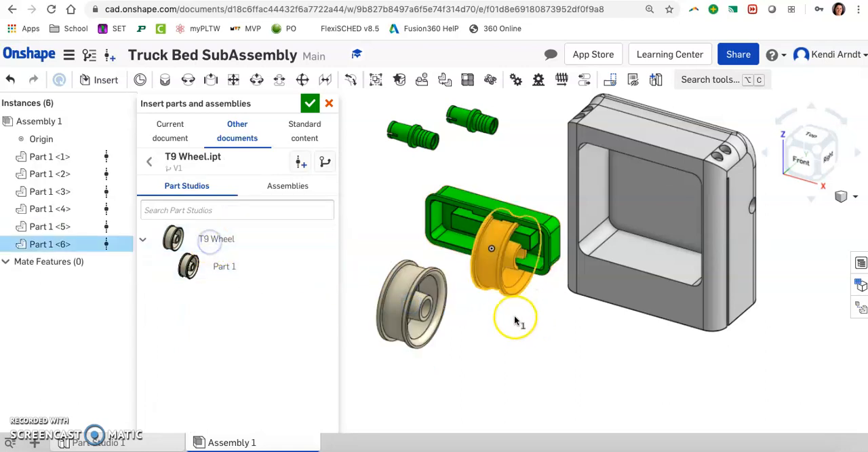
click(499, 332)
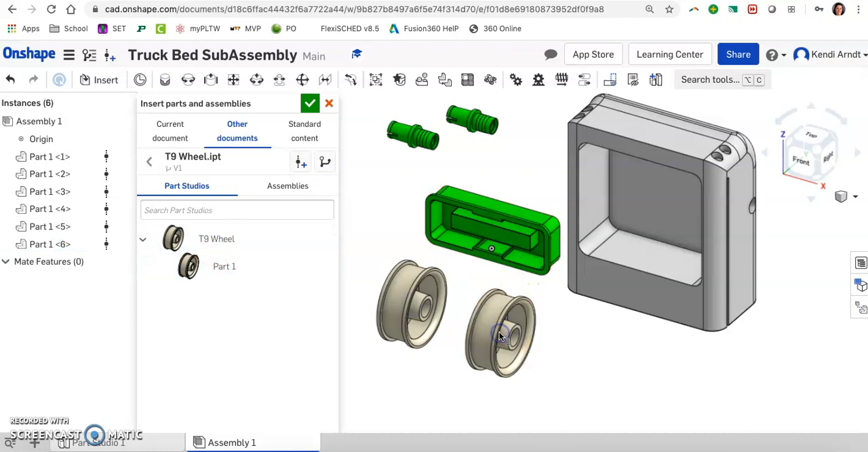
Insert two T9 Tire instances from the documents created by me, placing one beside the socket and one beside the wheels.
click(149, 162)
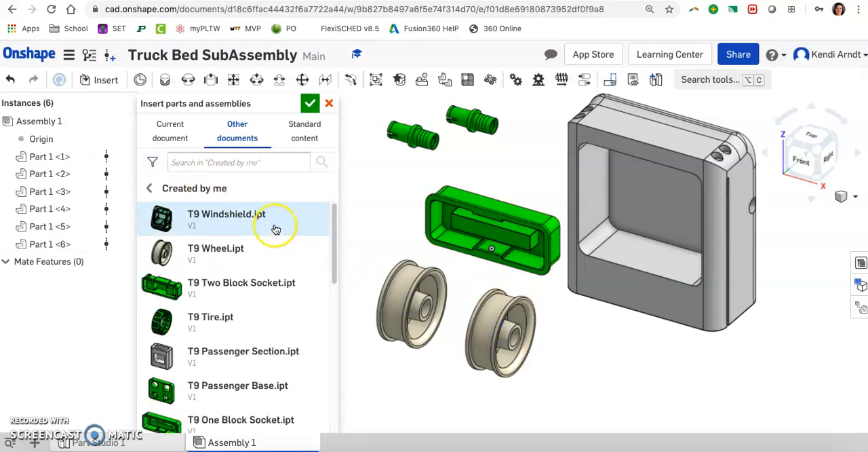
click(202, 320)
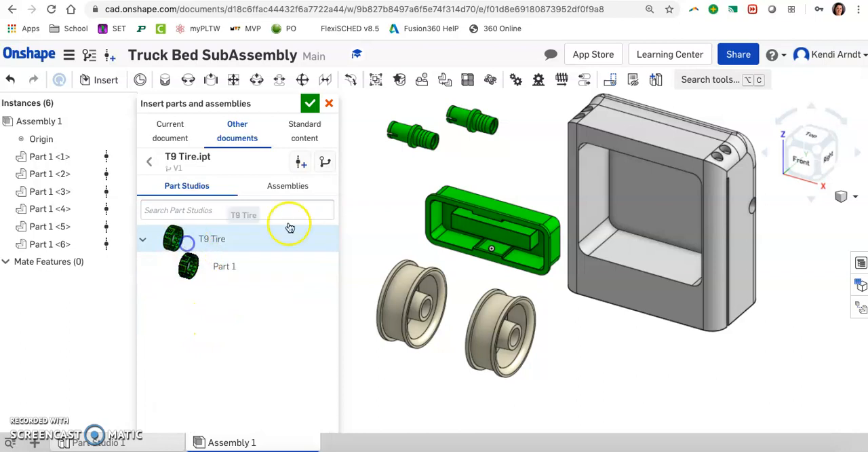
click(385, 196)
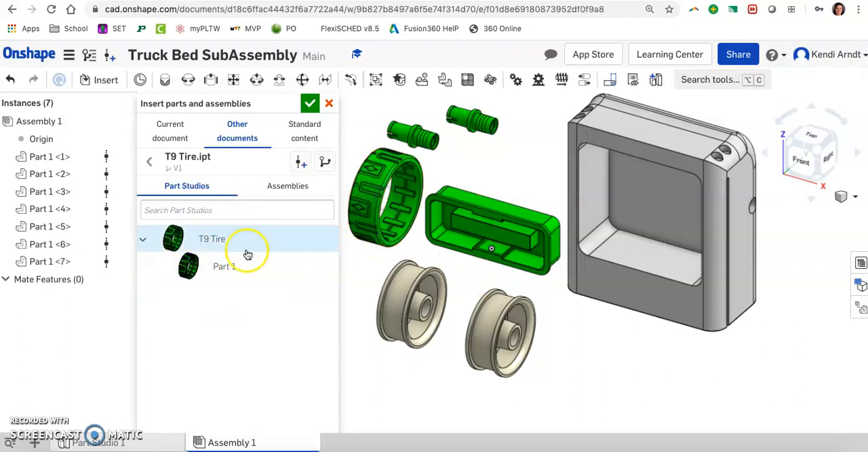
click(175, 238)
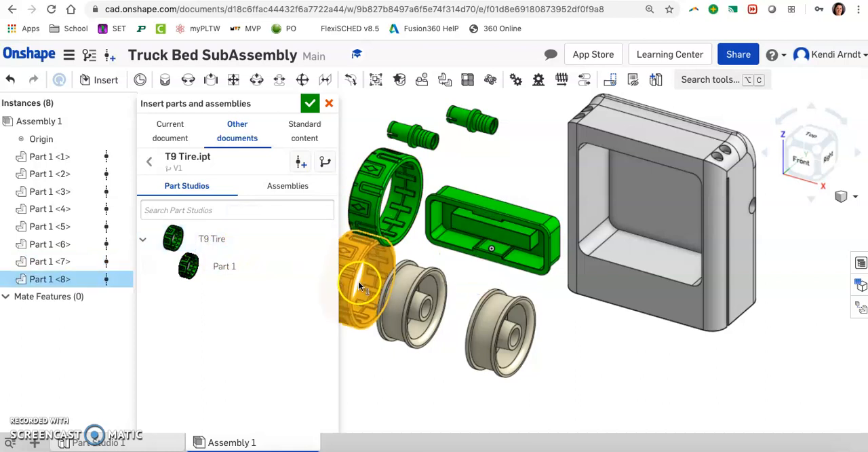
click(358, 282)
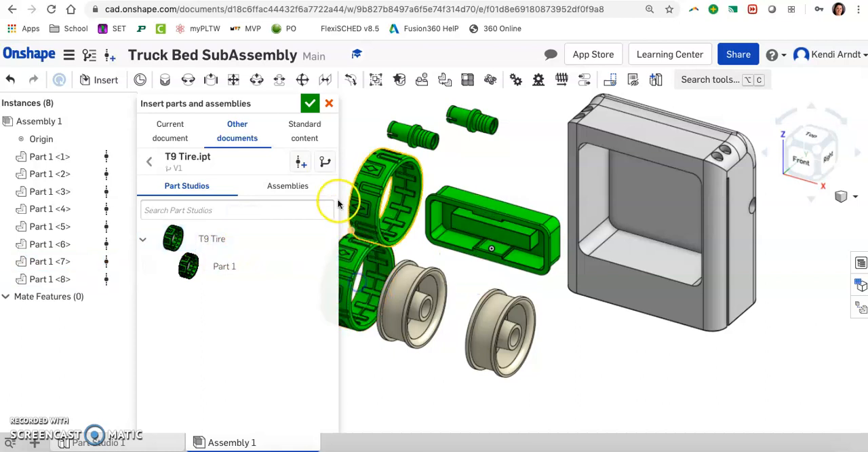
click(309, 104)
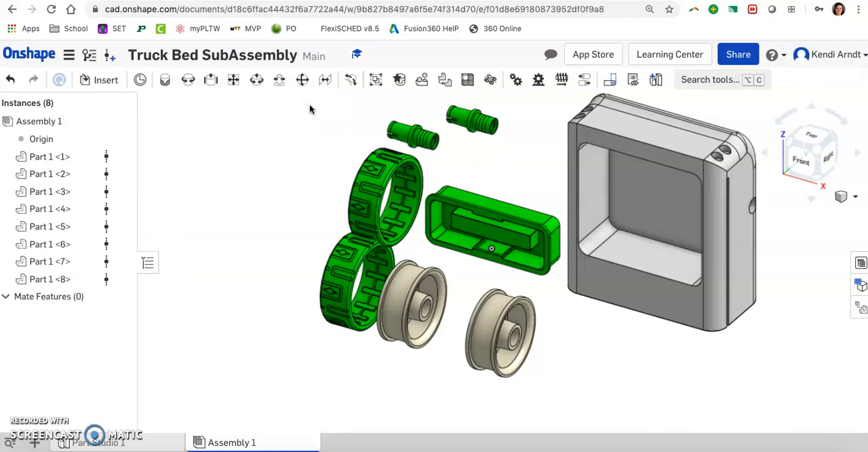
Move the socket away from the assembly origin to a free spot beside the axles.
scroll(515, 153, down, 3)
middle_drag(619, 154, 498, 180)
drag(375, 206, 195, 135)
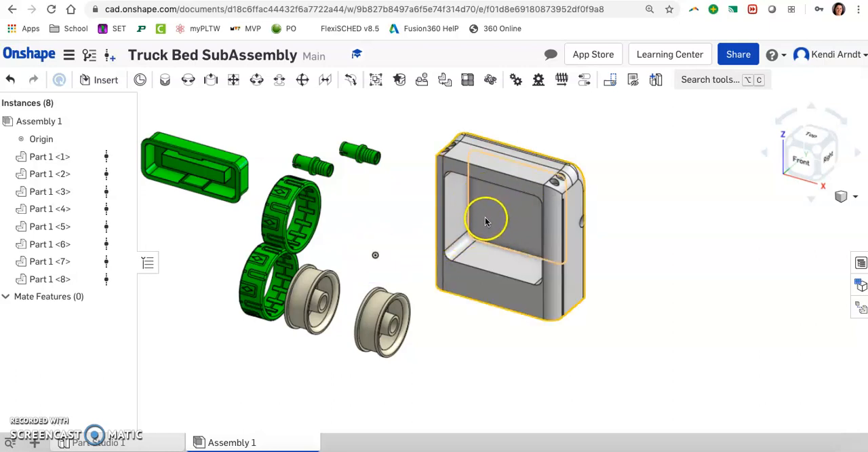
Try rotating the bed with its triad manipulator by 15 degrees about one axis and 10 degrees about another.
click(503, 219)
click(599, 218)
click(549, 224)
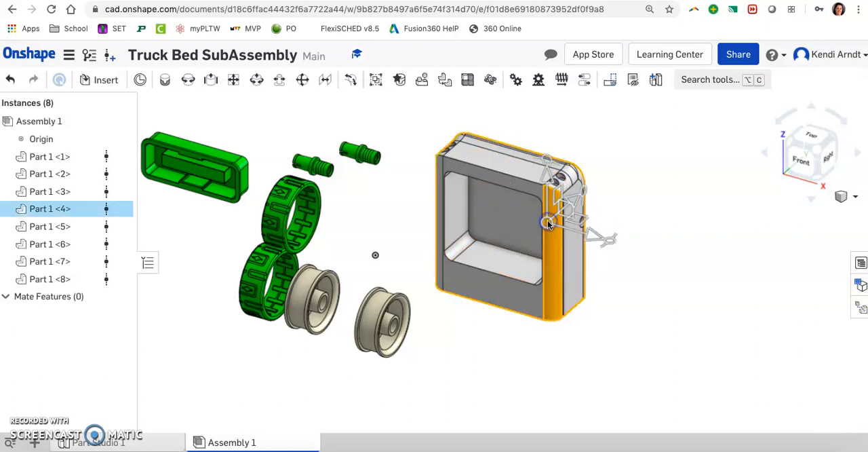
drag(611, 238, 580, 226)
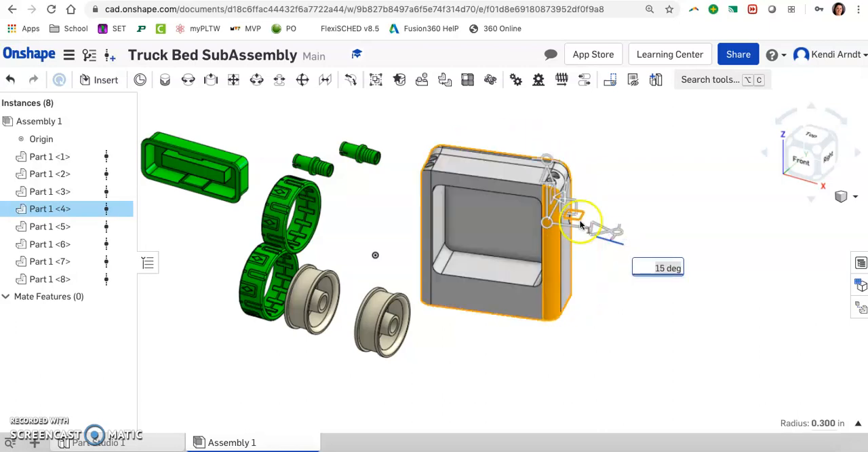
mouse_move(548, 163)
mouse_down()
mouse_move(576, 167)
mouse_move(559, 158)
mouse_up()
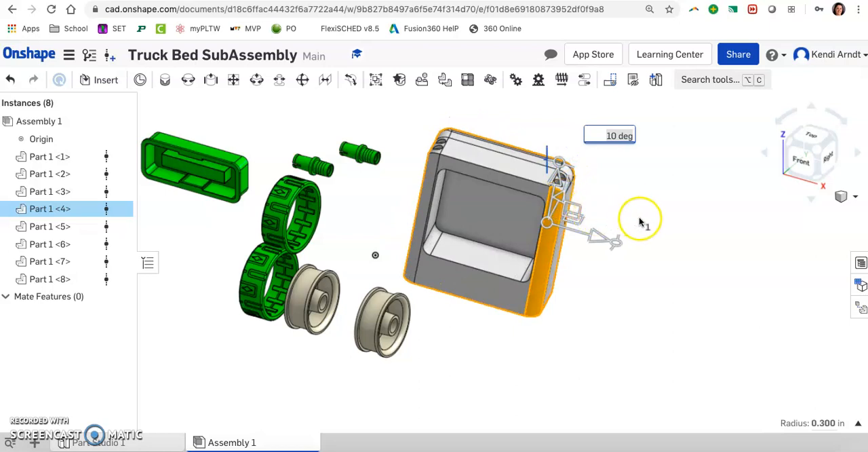
Rotate the bed about 95 degrees so it lies flat with the cargo opening facing up, and move it clear of the wheels.
right_drag(665, 224, 653, 221)
drag(556, 188, 515, 333)
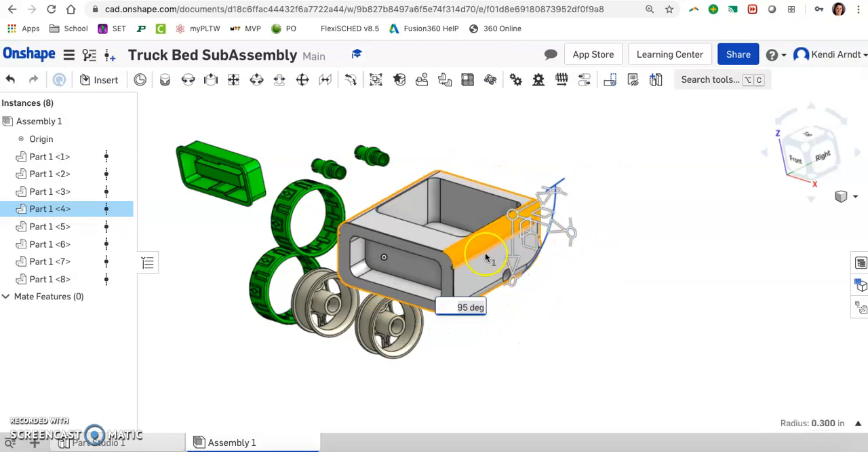
click(624, 237)
drag(519, 246, 601, 224)
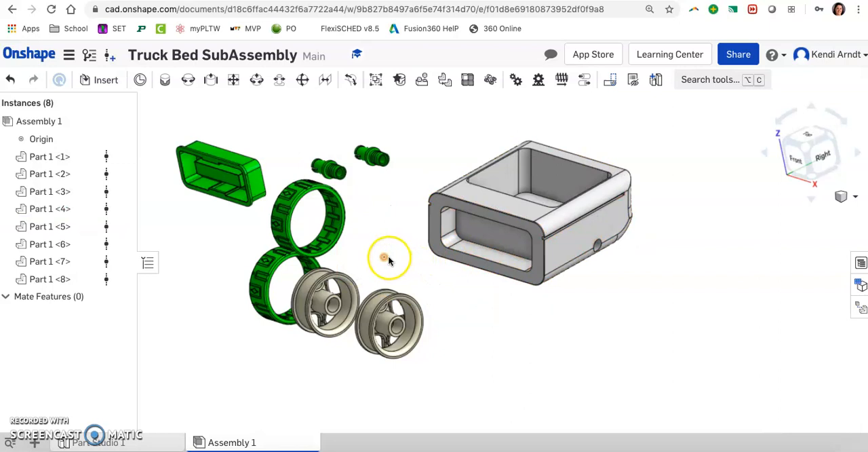
Anchor the bed with a Fastened mate between the corner point on its underside and the assembly origin.
right_drag(587, 347, 588, 296)
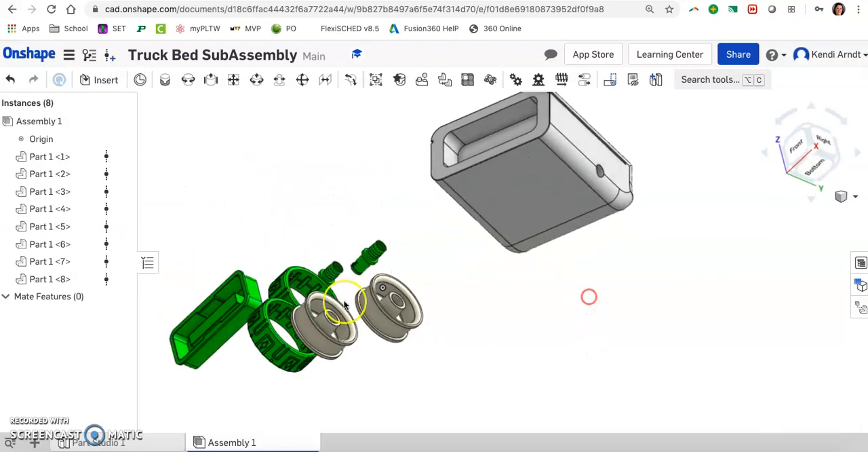
click(165, 79)
scroll(515, 241, up, 5)
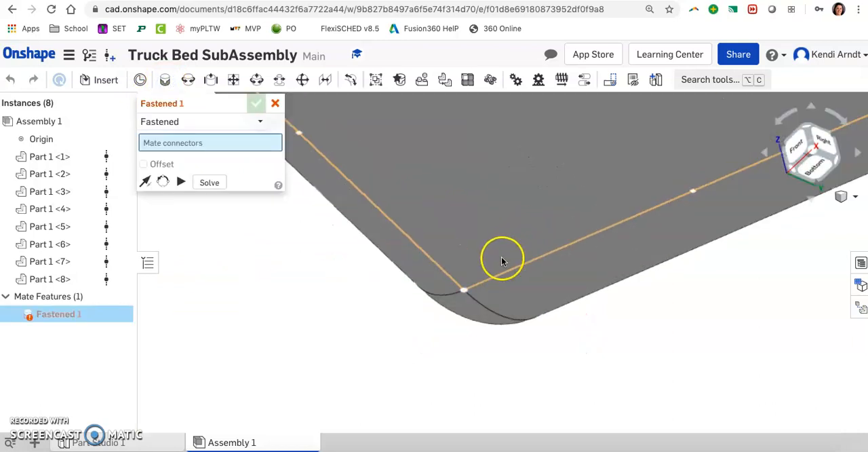
click(464, 293)
scroll(463, 292, down, 8)
right_drag(427, 303, 431, 345)
scroll(373, 292, up, 10)
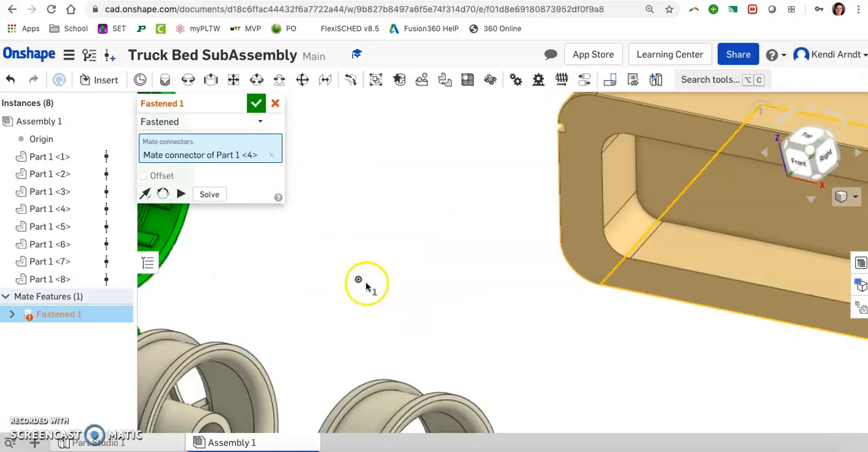
click(359, 281)
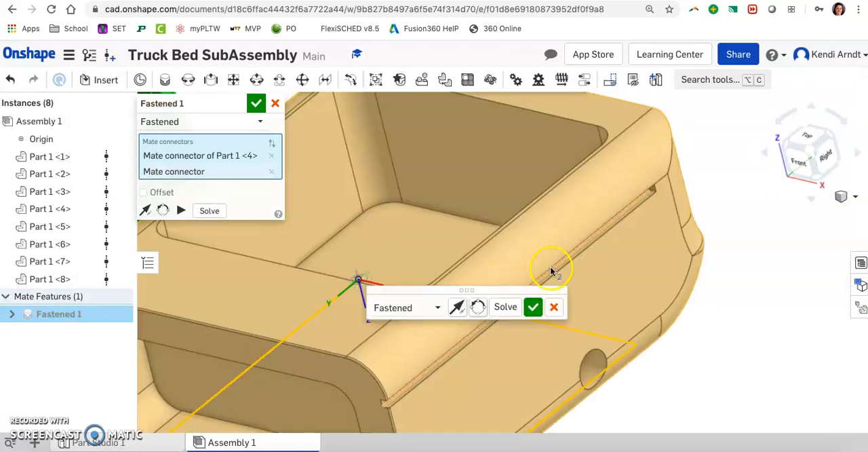
scroll(552, 265, down, 5)
click(531, 307)
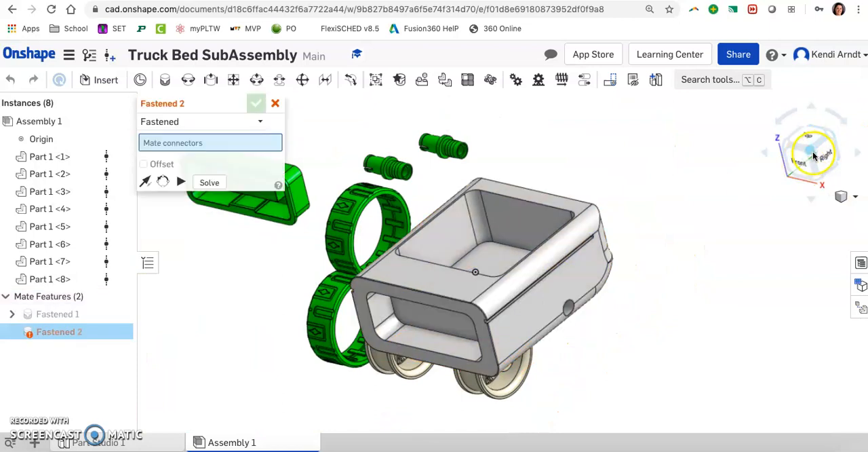
click(811, 152)
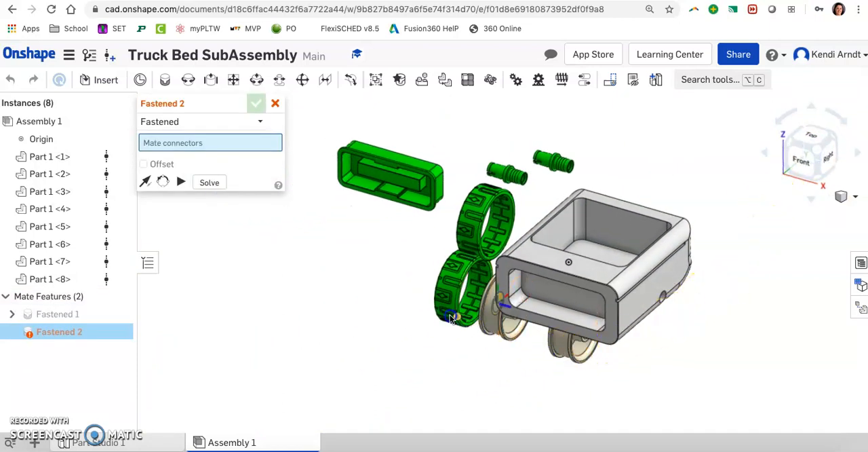
key(Escape)
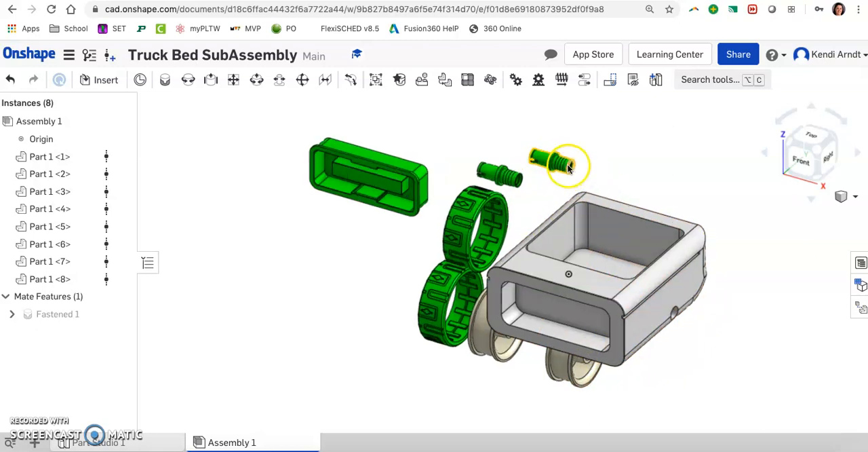
Add a Fastened mate between the collar edge of one axle and the axle hole in the bed's right side.
scroll(560, 162, up, 3)
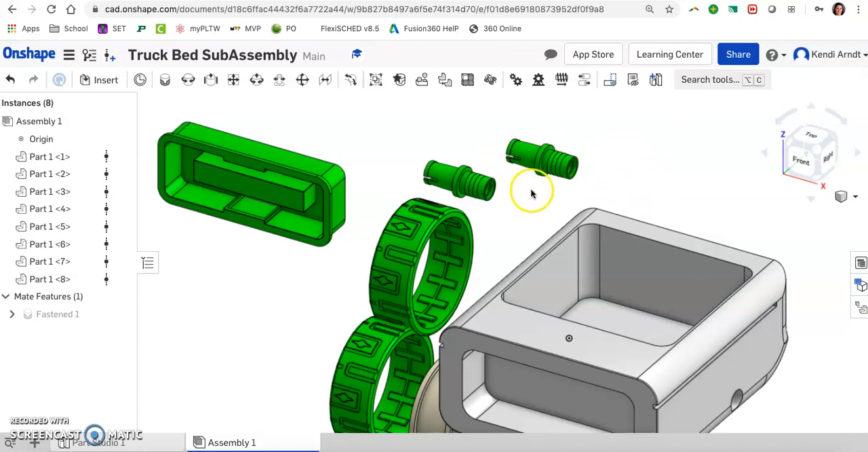
click(167, 82)
scroll(556, 162, up, 5)
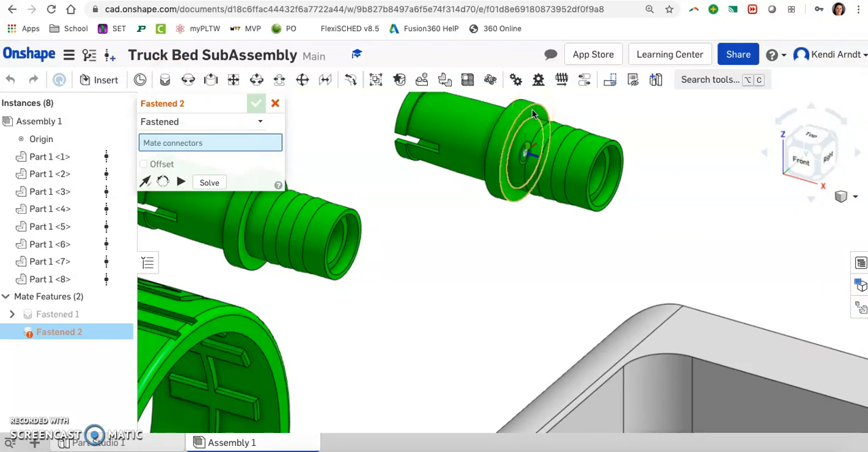
click(532, 109)
scroll(572, 231, down, 4)
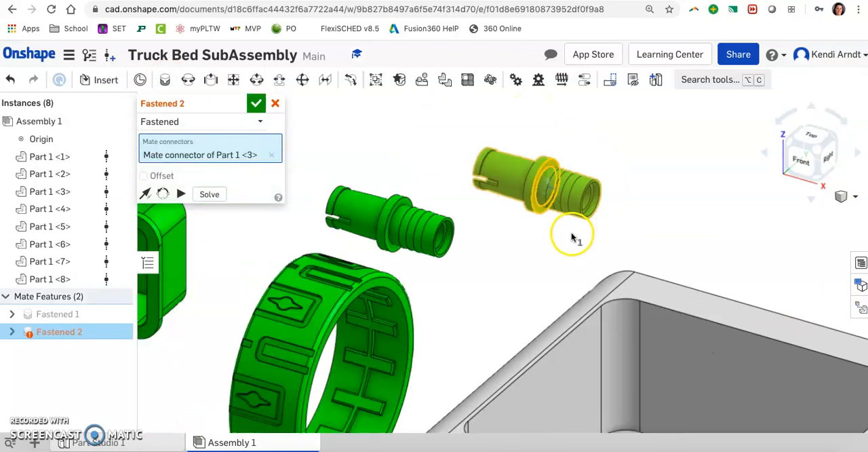
scroll(571, 237, down, 2)
middle_drag(769, 364, 674, 319)
right_drag(760, 395, 640, 401)
scroll(692, 392, up, 3)
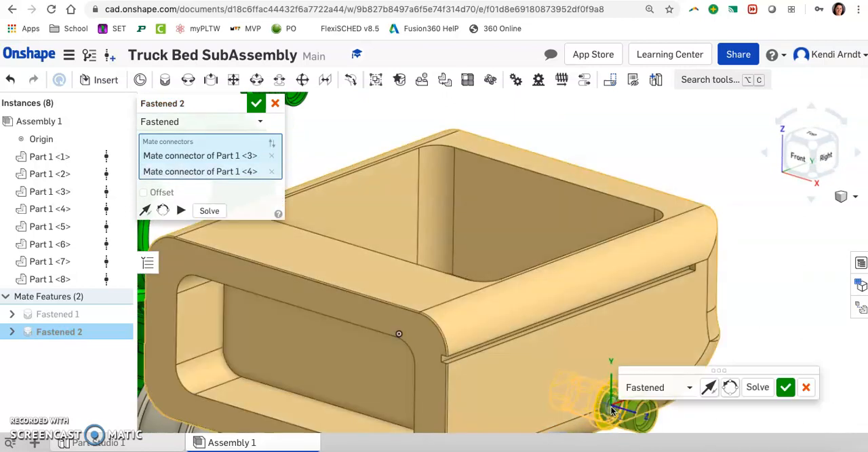
click(612, 407)
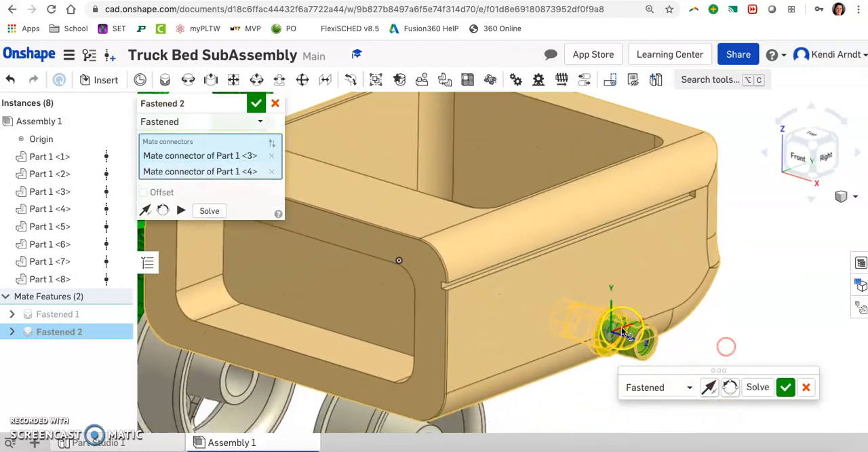
Flip the mate's primary axis so the axle's slotted end points outward from the bed, and commit the mate.
click(145, 211)
click(144, 214)
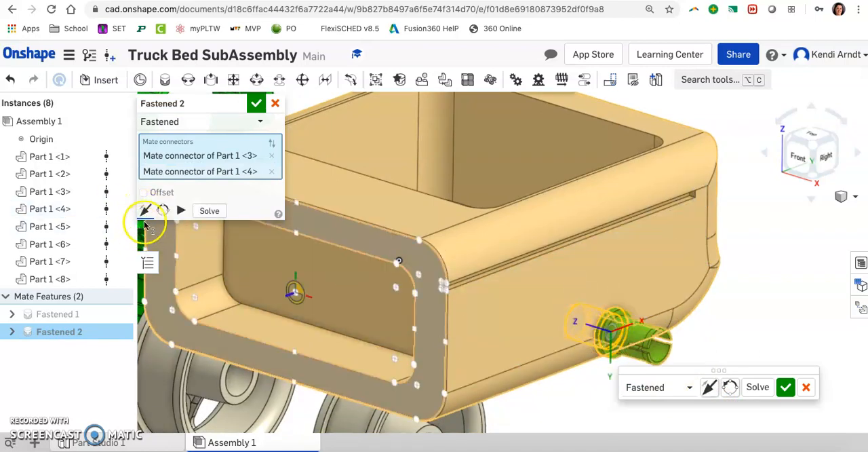
click(767, 387)
click(784, 386)
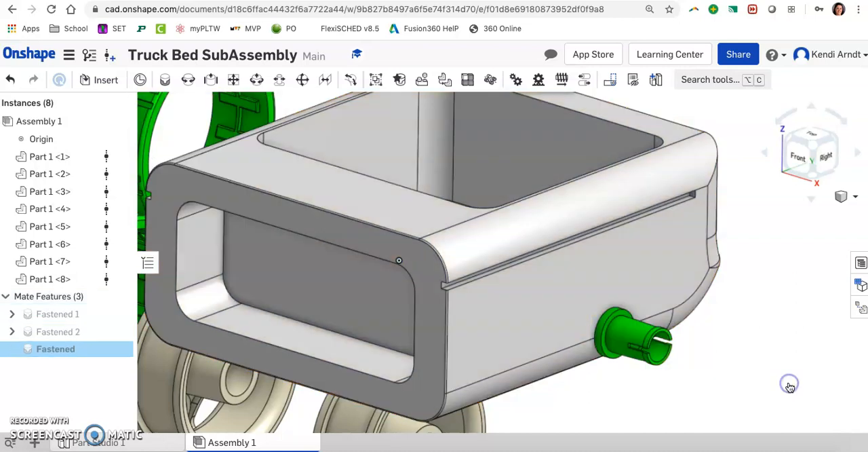
Fasten the second axle's collar to the axle hole in the bed's left side with its slotted end pointing outward.
right_drag(722, 372, 729, 376)
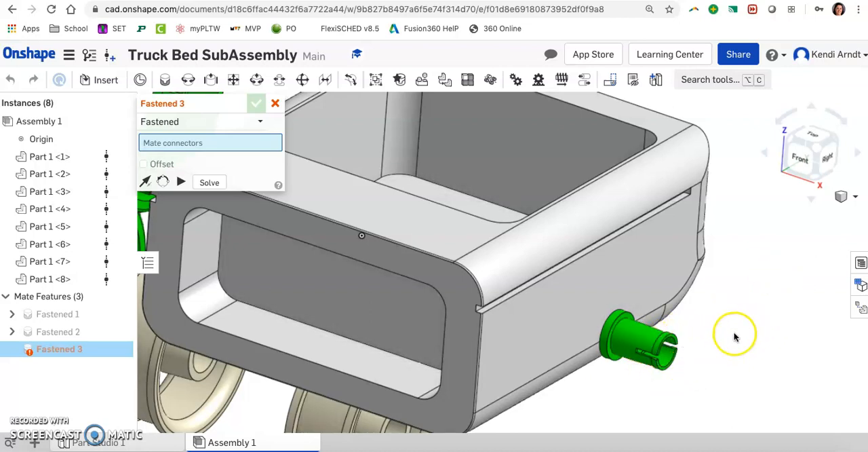
scroll(668, 307, down, 4)
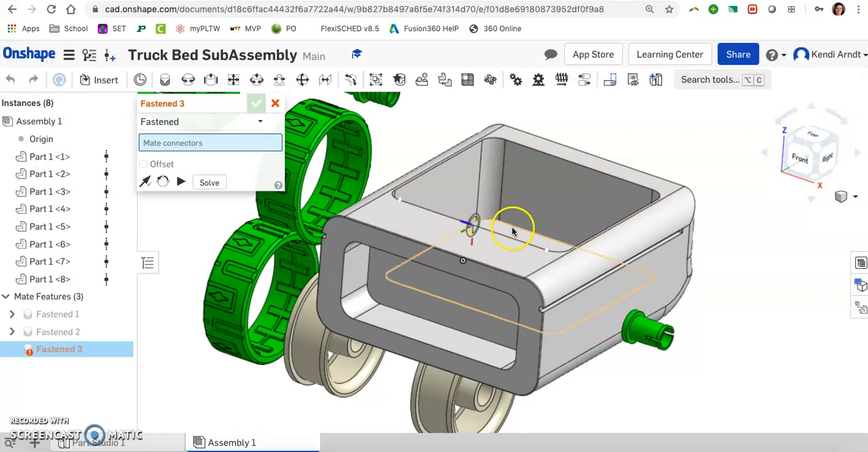
scroll(512, 231, up, 3)
scroll(449, 165, up, 5)
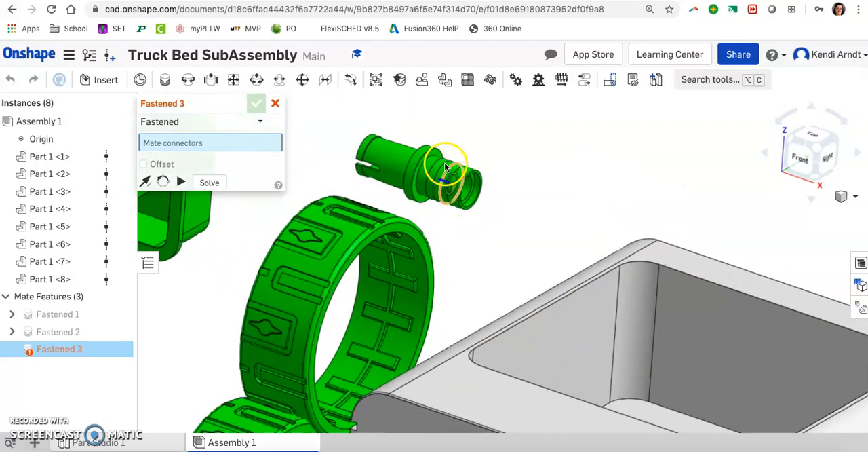
scroll(446, 166, up, 2)
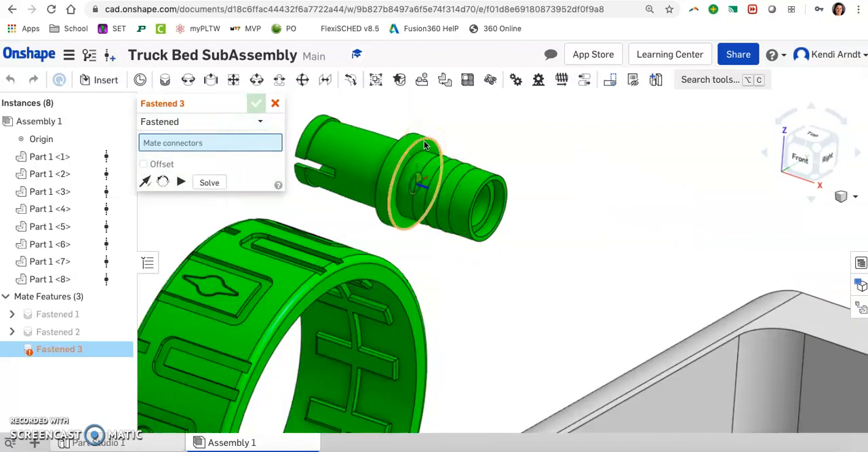
click(458, 226)
scroll(600, 307, up, 2)
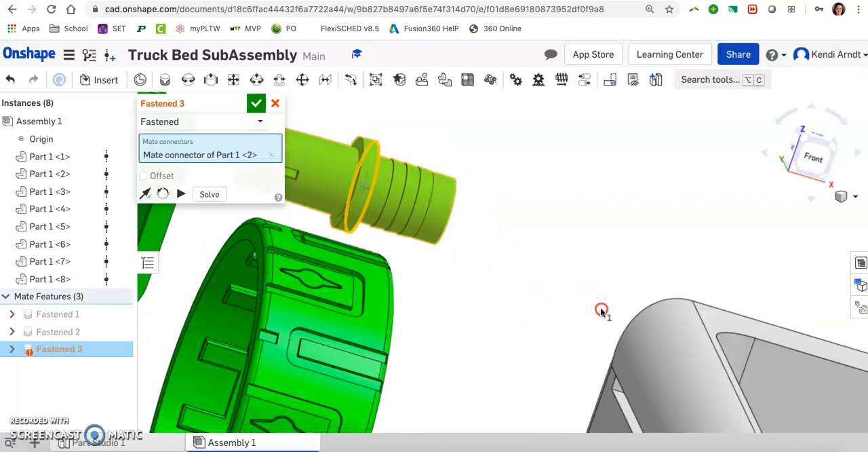
right_drag(600, 307, 625, 314)
right_drag(588, 354, 606, 234)
right_drag(651, 319, 613, 359)
click(826, 160)
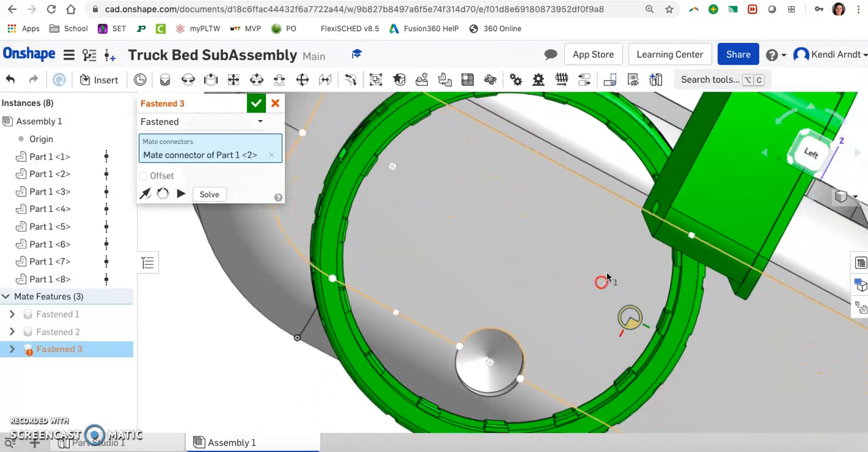
right_drag(564, 327, 567, 331)
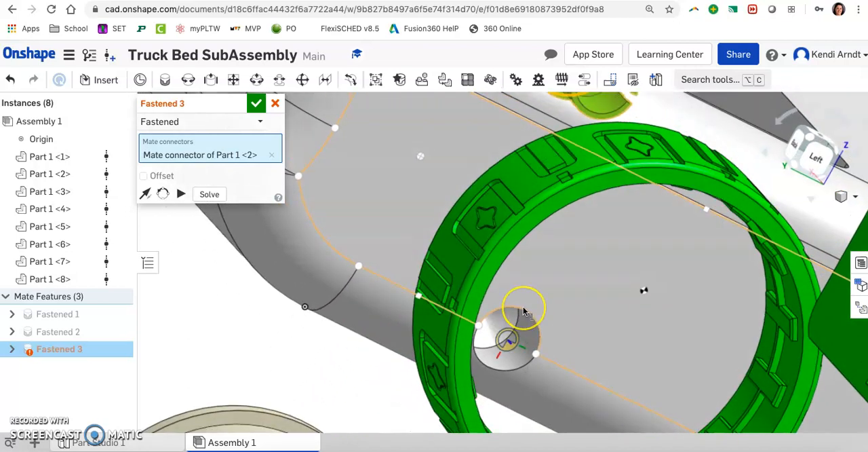
click(523, 311)
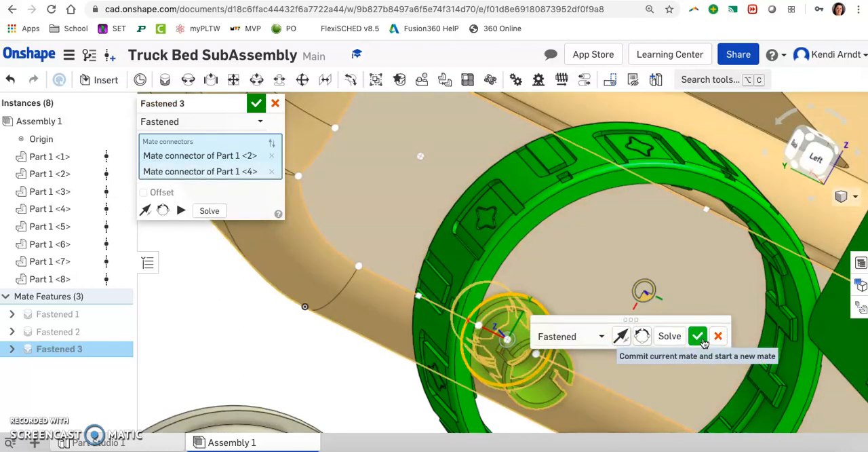
click(698, 335)
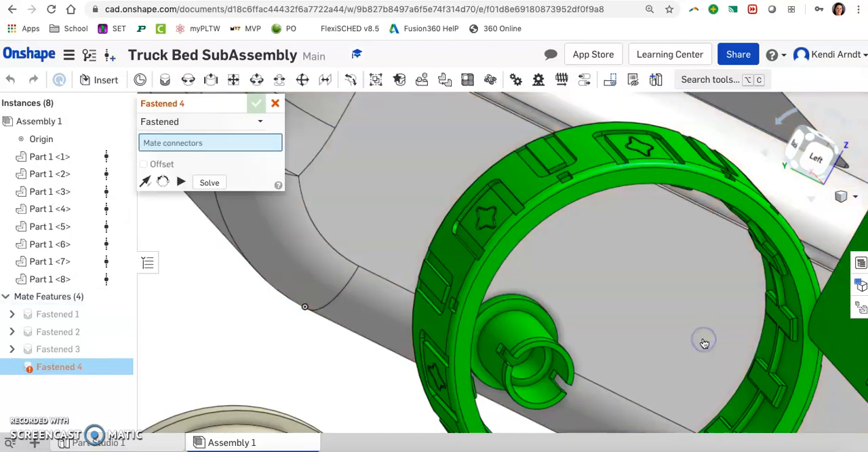
Close the unused Fastened mate and move one loose wheel into the open space beside the axle on the bed's right side.
scroll(698, 325, down, 3)
right_drag(767, 364, 719, 381)
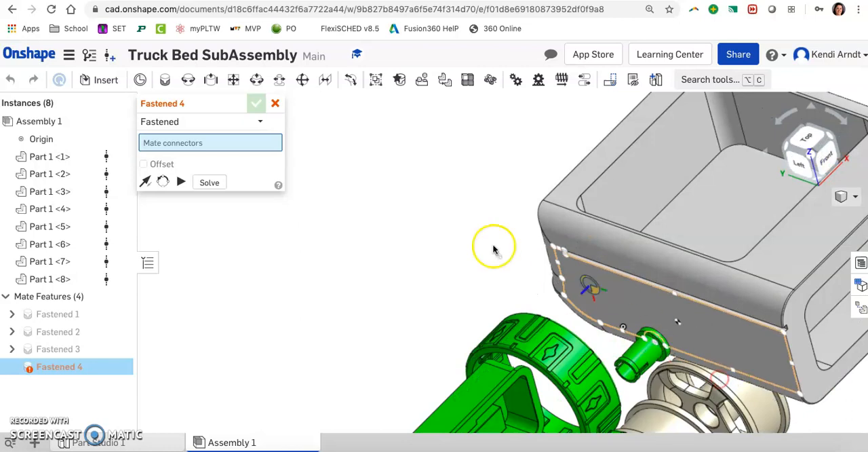
click(276, 103)
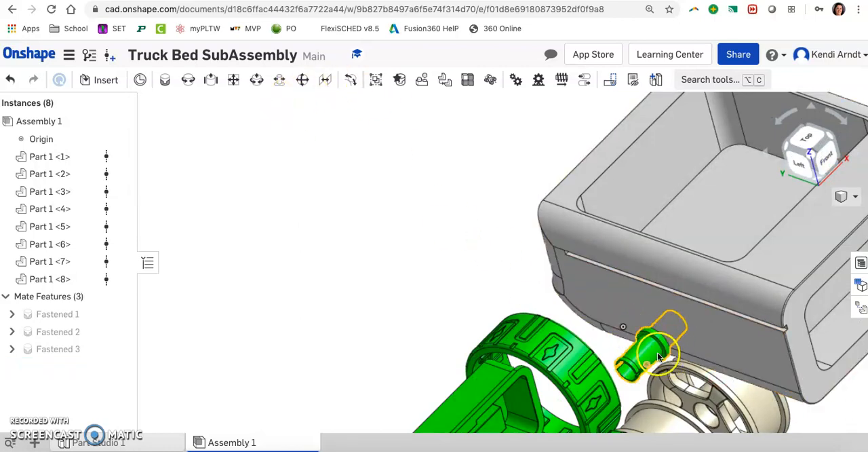
click(835, 157)
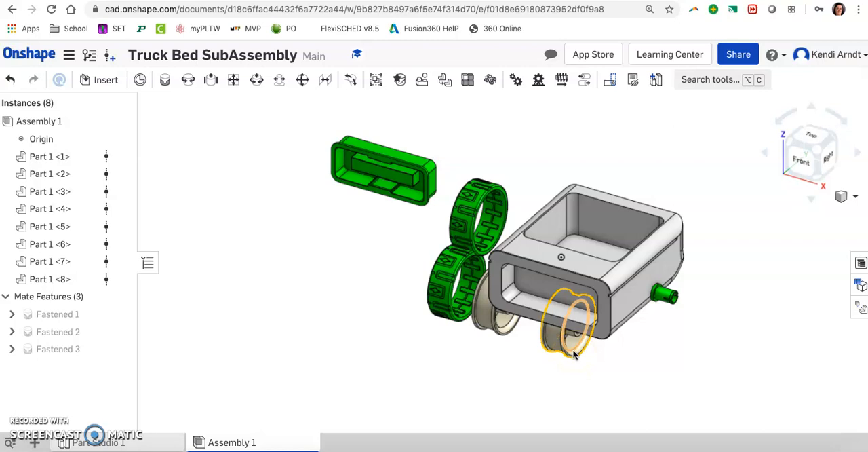
drag(557, 345, 731, 295)
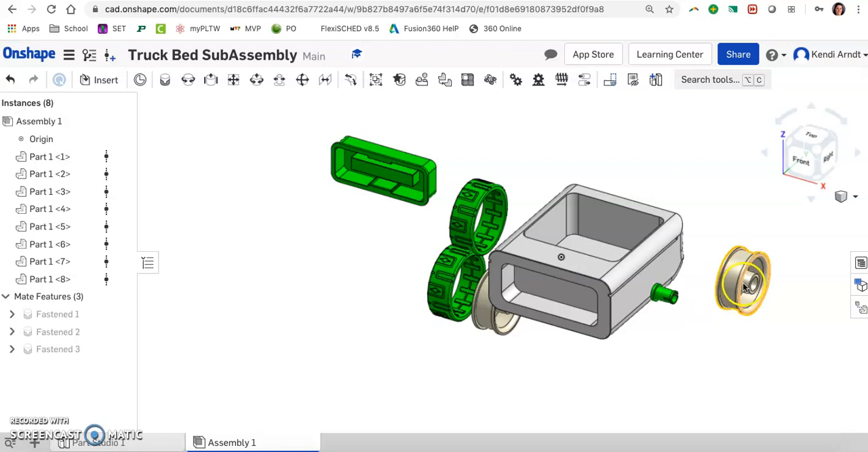
Rotate the loose wheel slightly about its vertical axis so its hub side can be seen, and clear the selection.
click(747, 275)
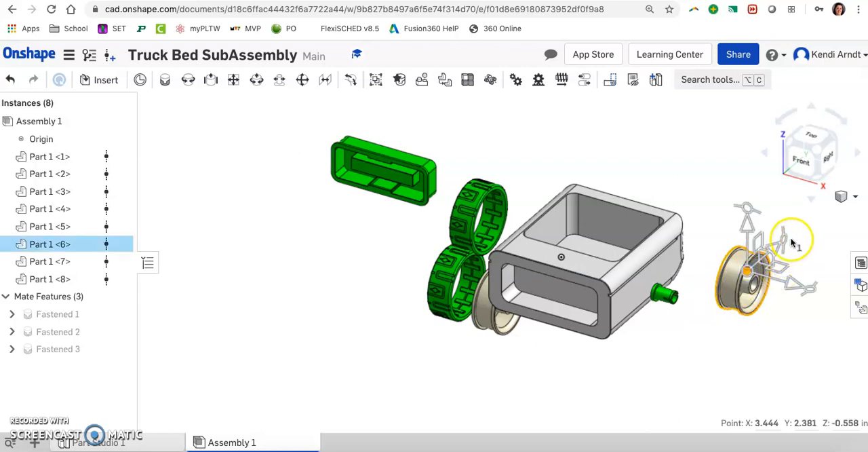
drag(813, 288, 756, 230)
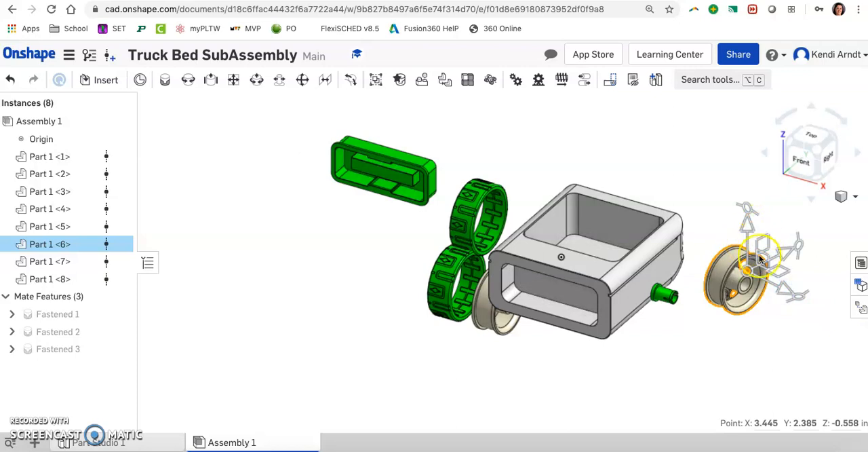
click(691, 174)
scroll(764, 272, up, 3)
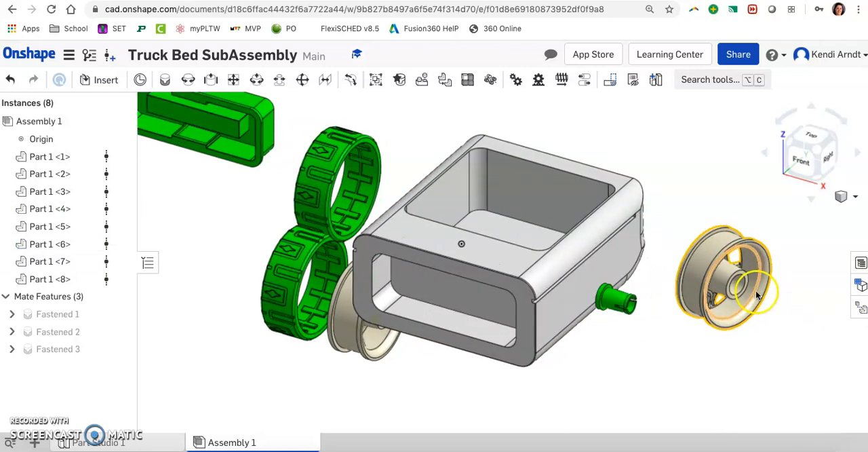
Add a Revolute mate between the wheel's hub end and the right axle's collar edge, flipped so the spoked face points outward.
scroll(758, 285, up, 3)
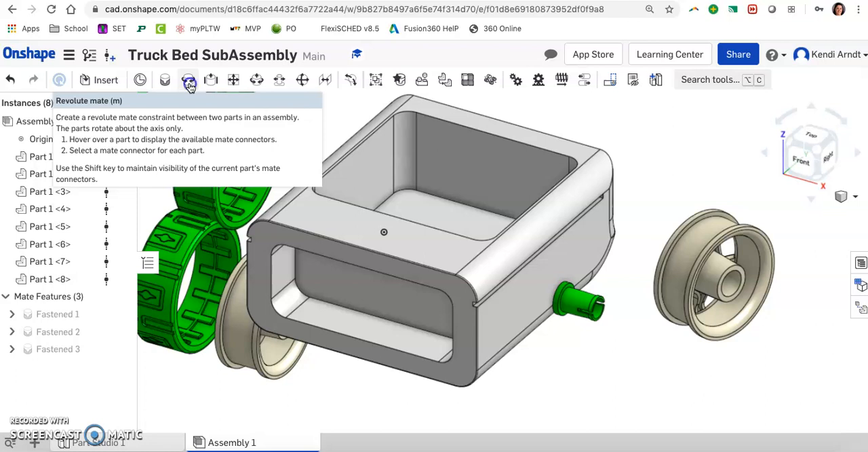
click(189, 83)
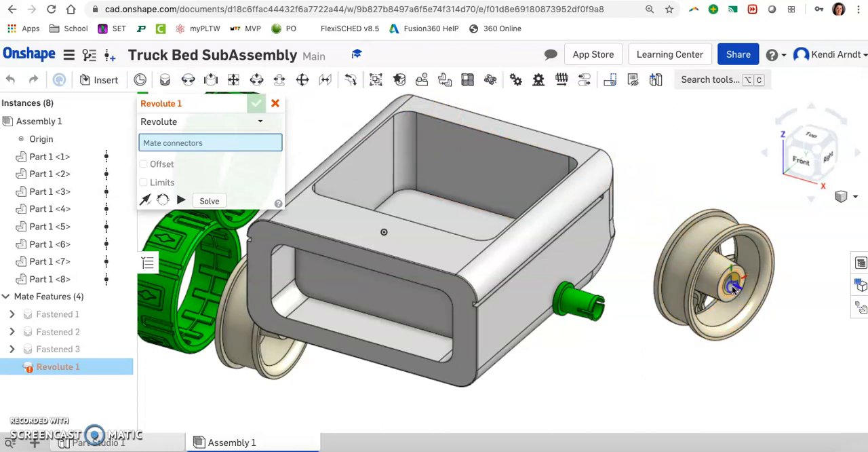
click(600, 300)
scroll(583, 305, up, 5)
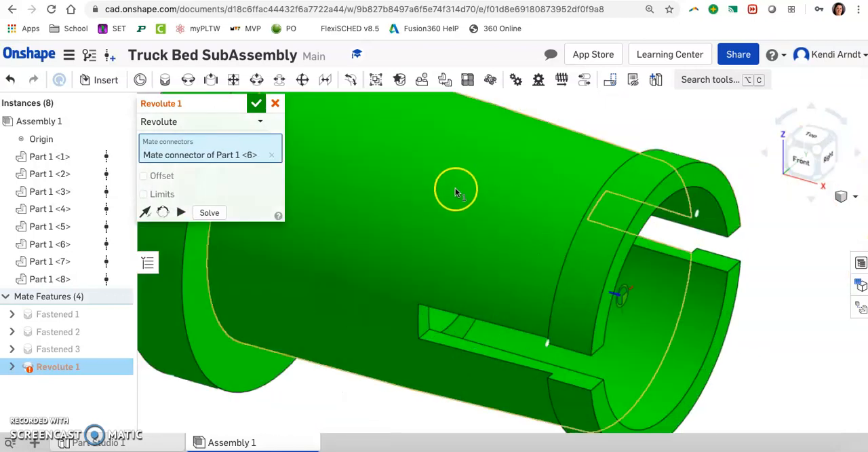
scroll(455, 188, down, 5)
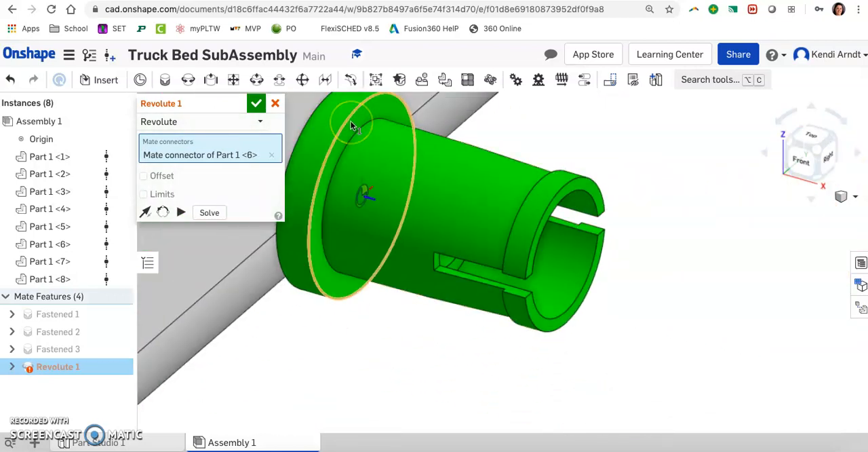
click(351, 126)
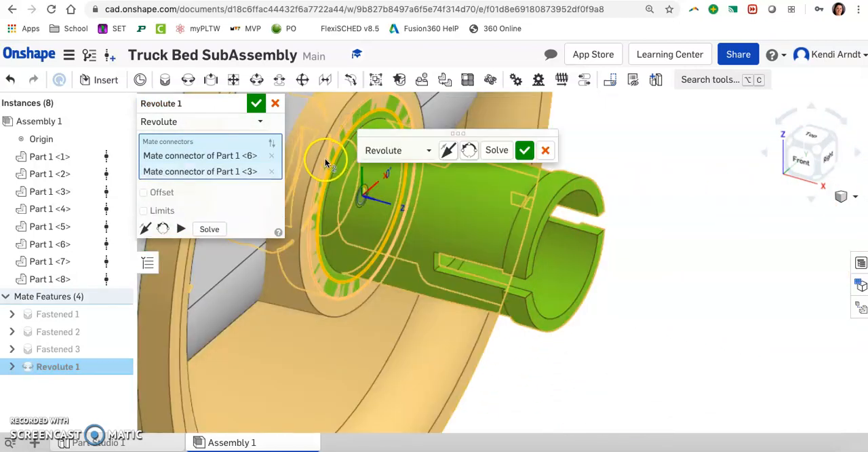
click(145, 229)
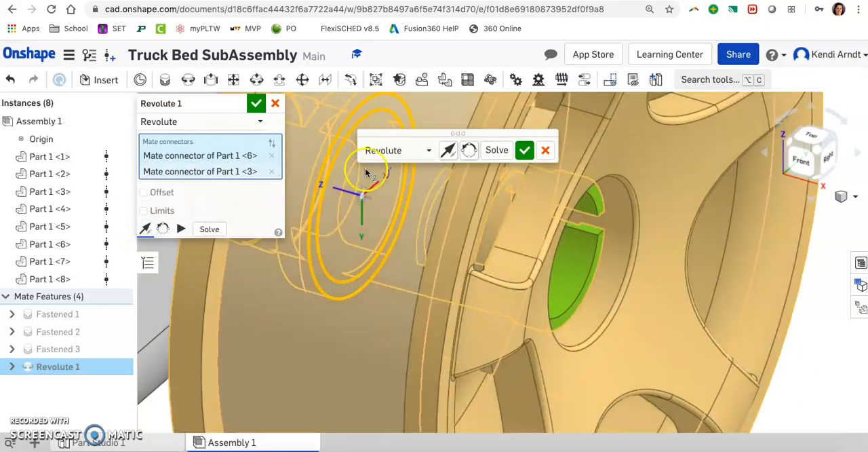
click(524, 150)
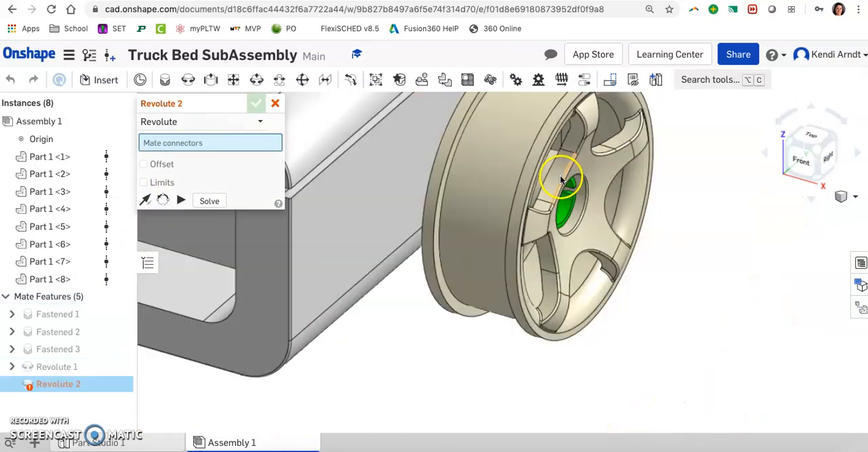
Close the unused Revolute mate and inspect how the mounted wheel sits on the axle beside the bed.
right_drag(655, 212, 659, 217)
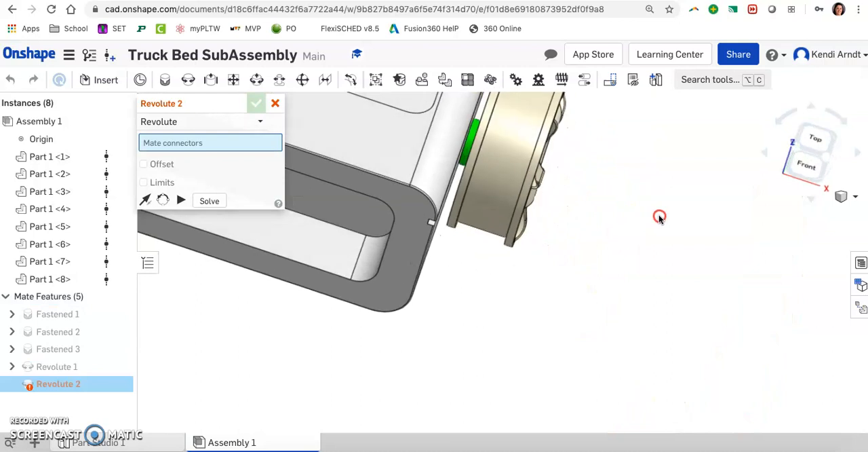
middle_drag(655, 161, 655, 208)
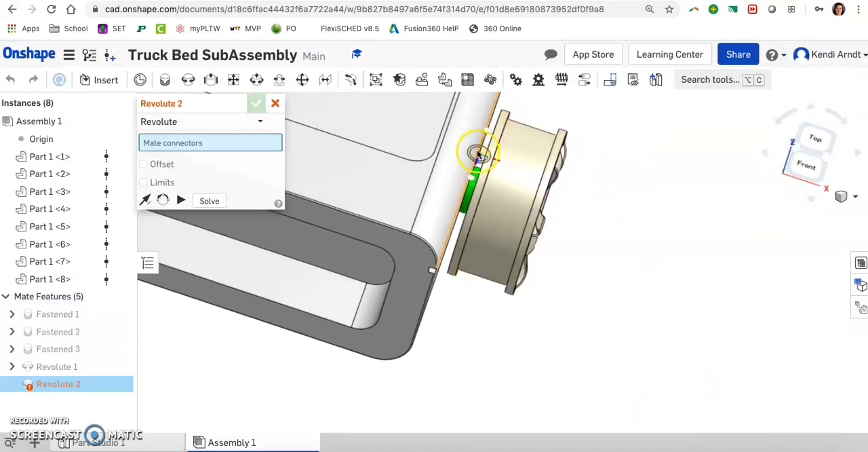
right_drag(607, 214, 601, 209)
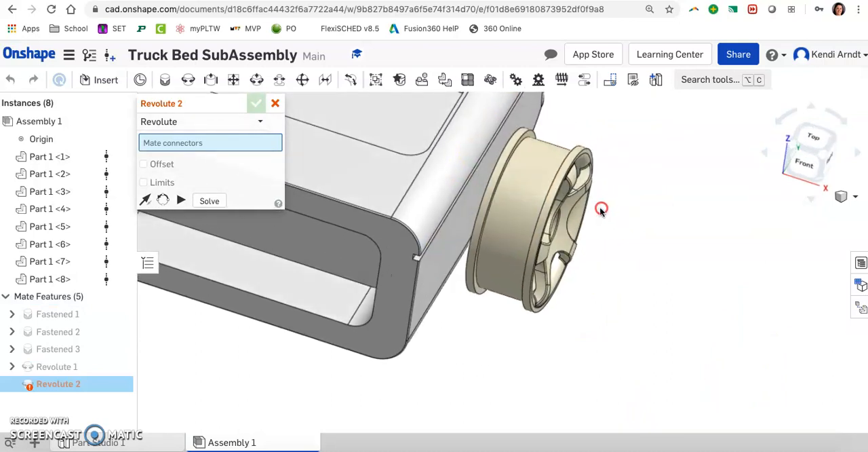
click(274, 103)
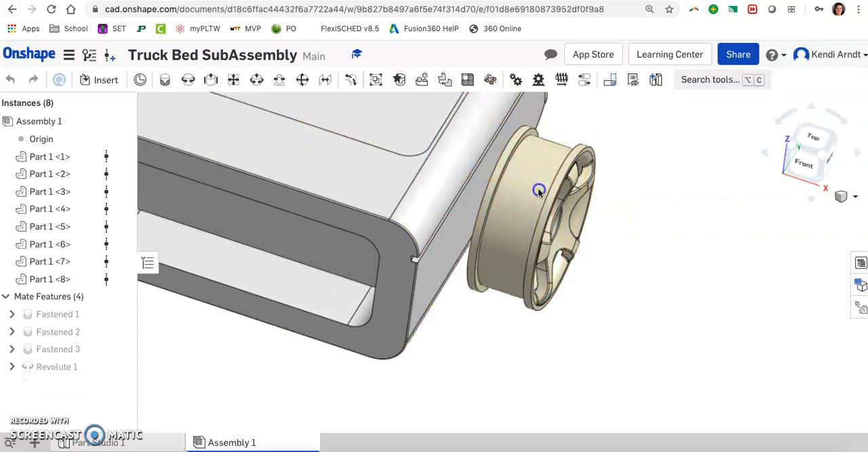
right_drag(668, 223, 657, 212)
right_drag(638, 182, 638, 183)
drag(629, 248, 692, 258)
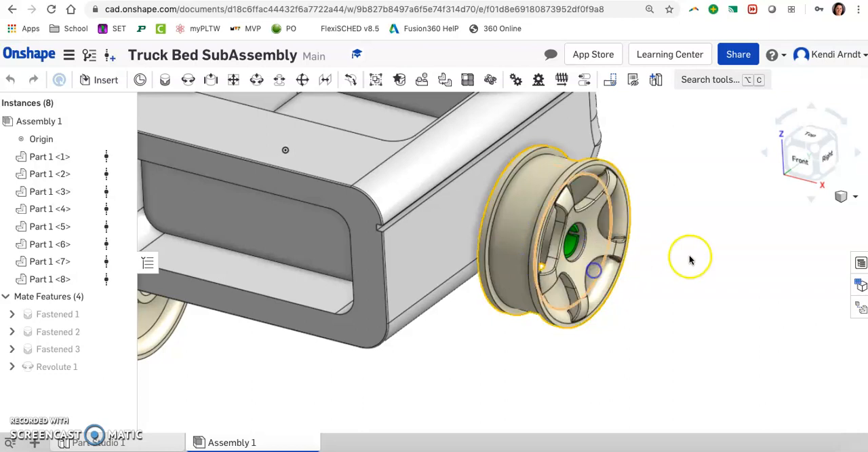
scroll(690, 256, down, 3)
scroll(690, 260, down, 2)
middle_drag(692, 199, 733, 232)
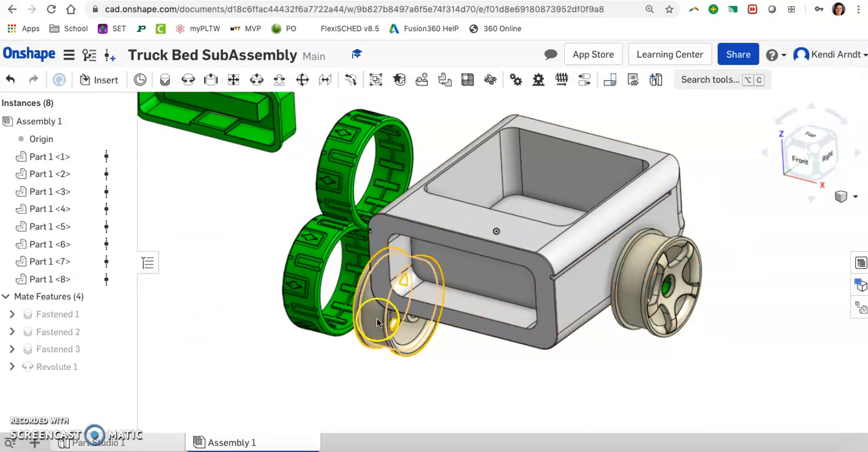
click(307, 265)
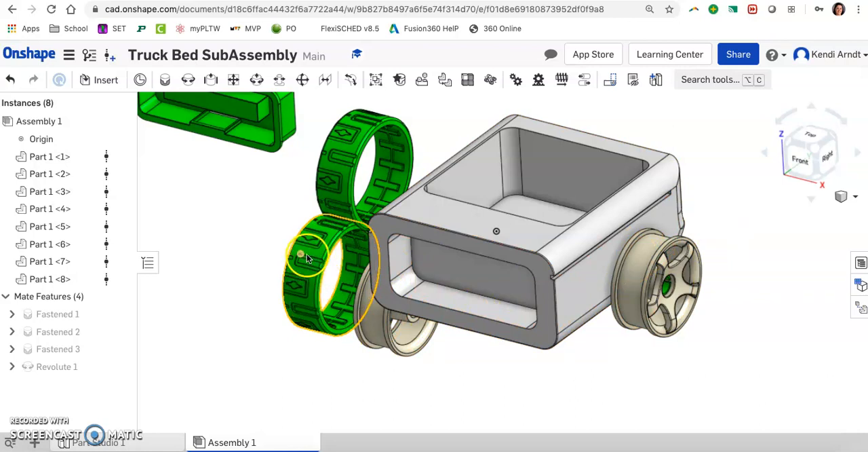
click(311, 260)
click(268, 248)
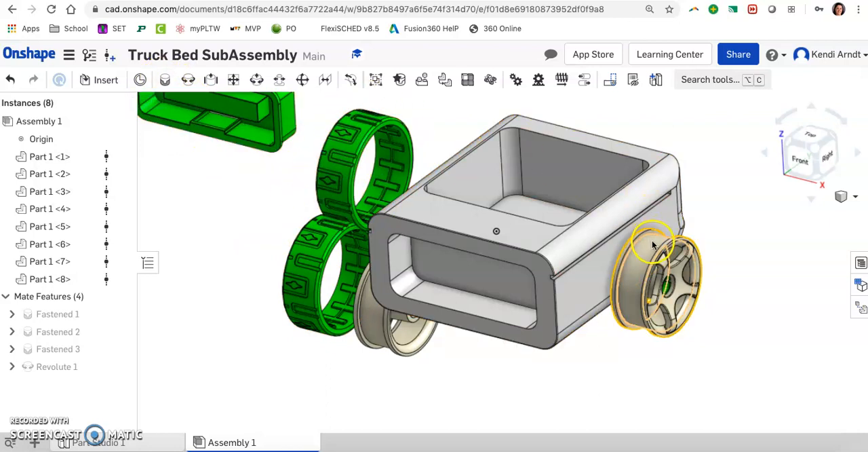
scroll(645, 245, up, 3)
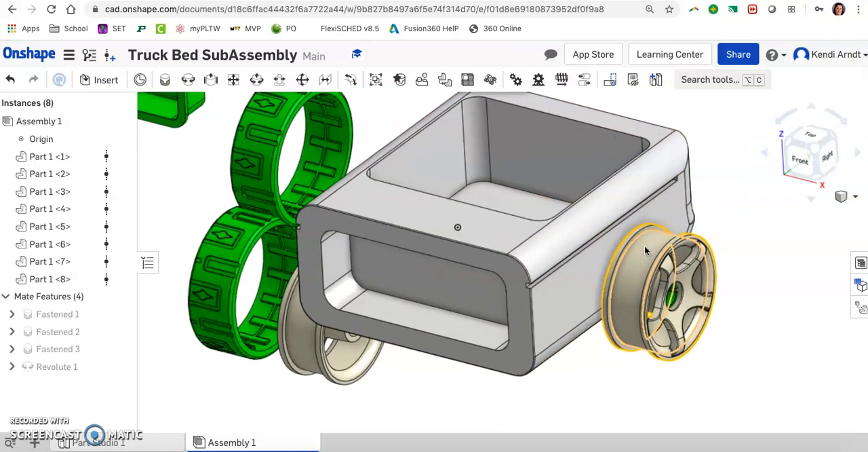
click(164, 79)
right_drag(315, 135, 332, 155)
scroll(333, 154, up, 3)
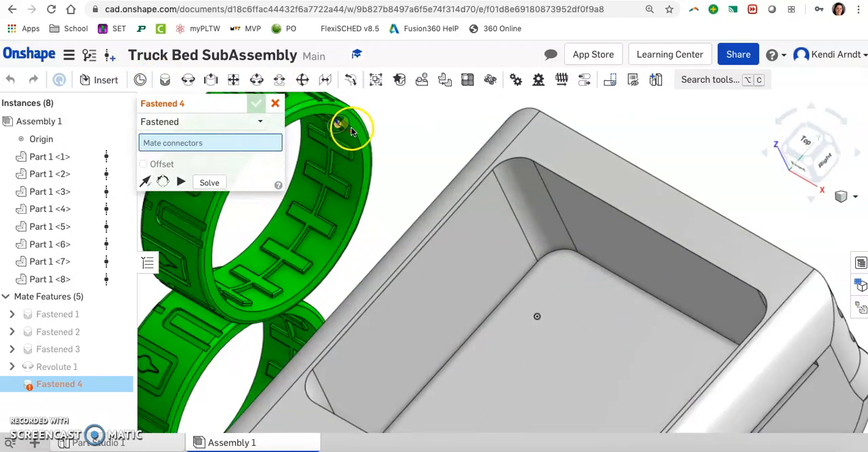
scroll(368, 149, up, 3)
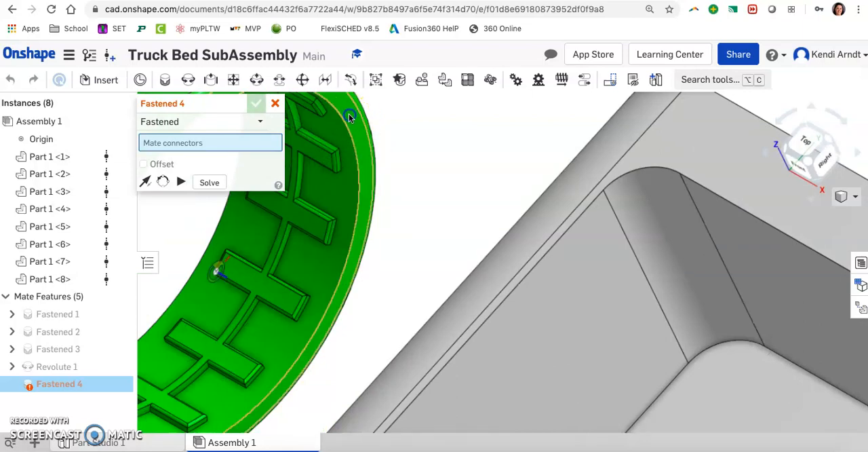
click(350, 118)
scroll(349, 118, down, 10)
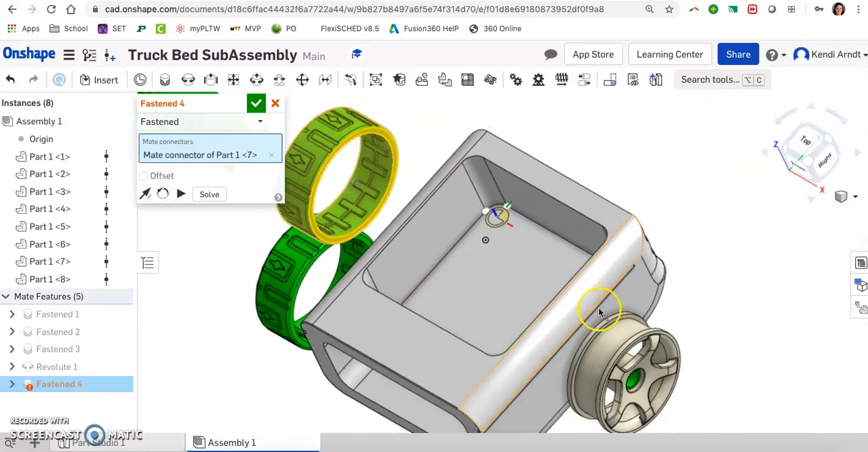
right_drag(678, 333, 662, 348)
scroll(661, 345, up, 5)
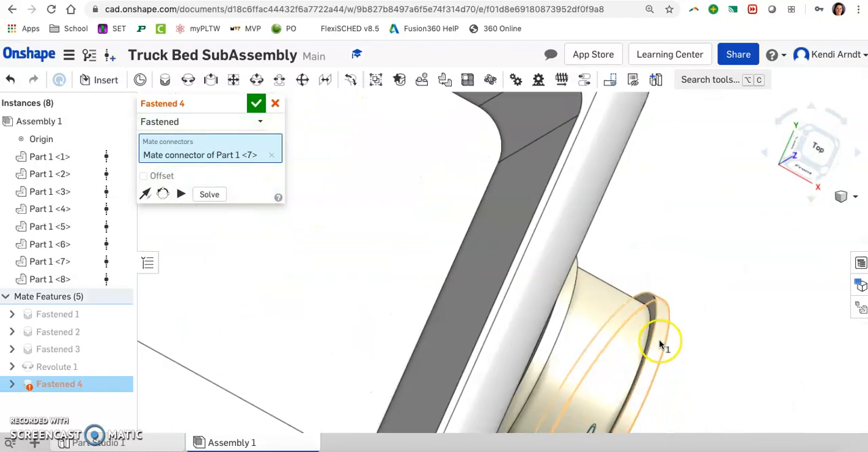
scroll(660, 342, up, 3)
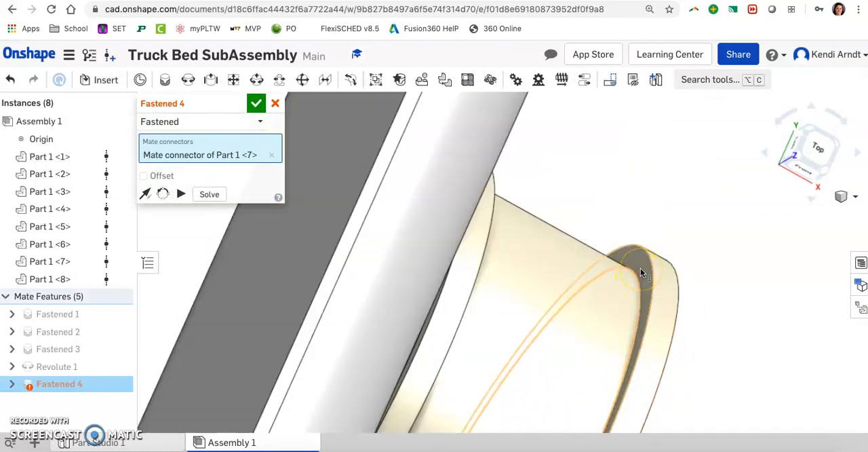
click(640, 266)
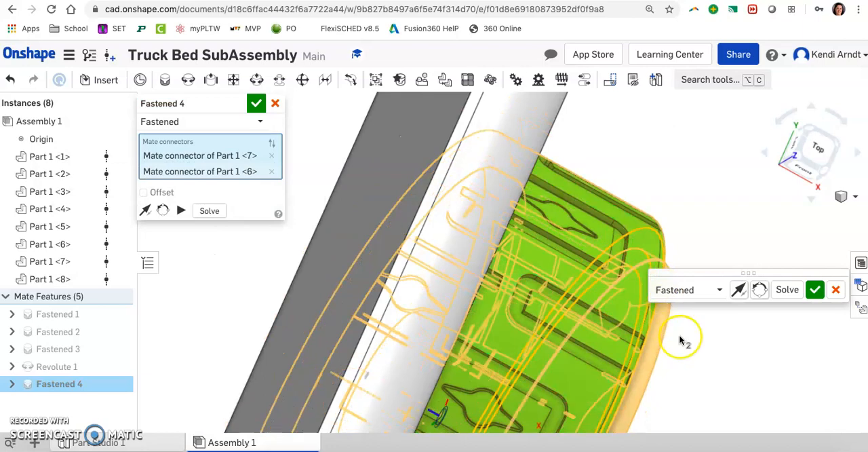
right_drag(680, 336, 663, 366)
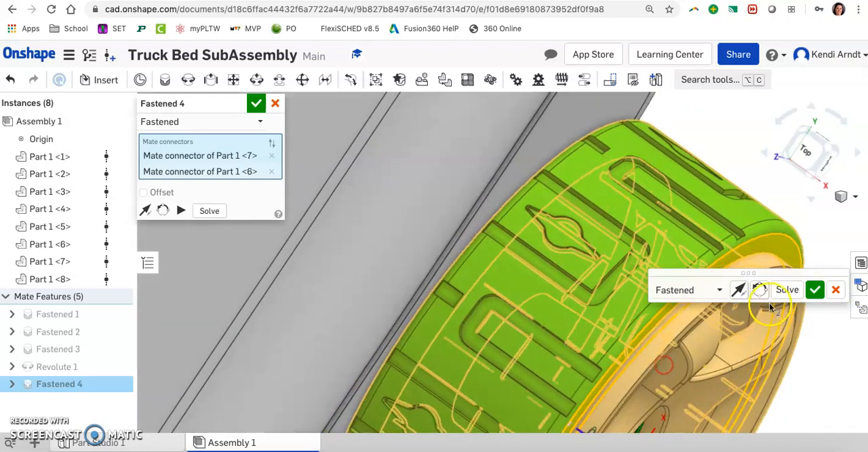
click(835, 291)
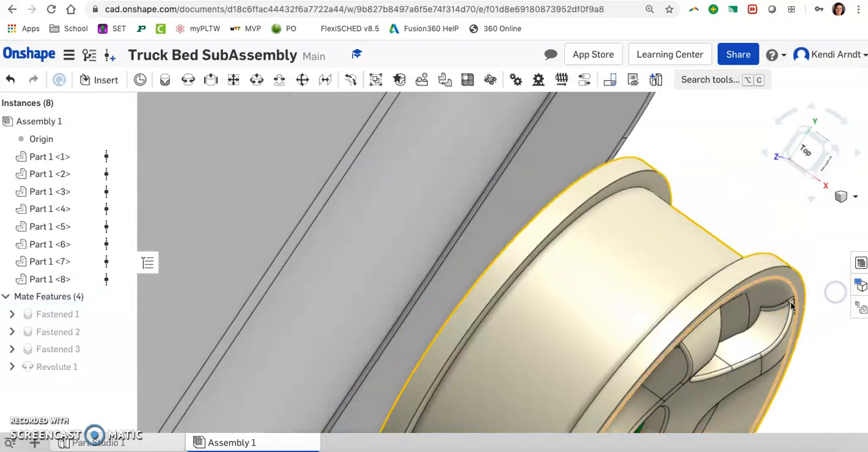
Start a Fastened mate at the centre of the loose tire's flat side ring.
scroll(693, 300, down, 8)
right_drag(645, 279, 600, 228)
scroll(598, 226, up, 5)
click(146, 83)
scroll(563, 180, up, 4)
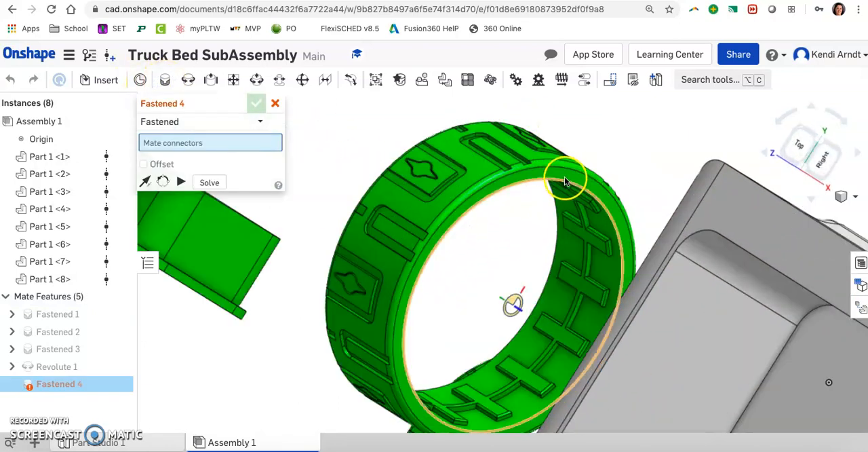
scroll(569, 180, up, 4)
click(582, 177)
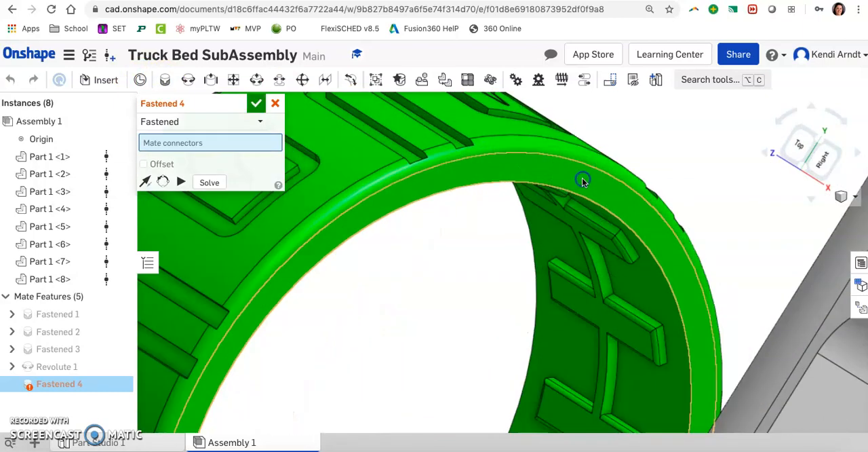
Fasten the tire to the outer rim edge of the wheel mounted on the bed's right side and accept the mate.
scroll(582, 183, down, 10)
scroll(729, 312, up, 4)
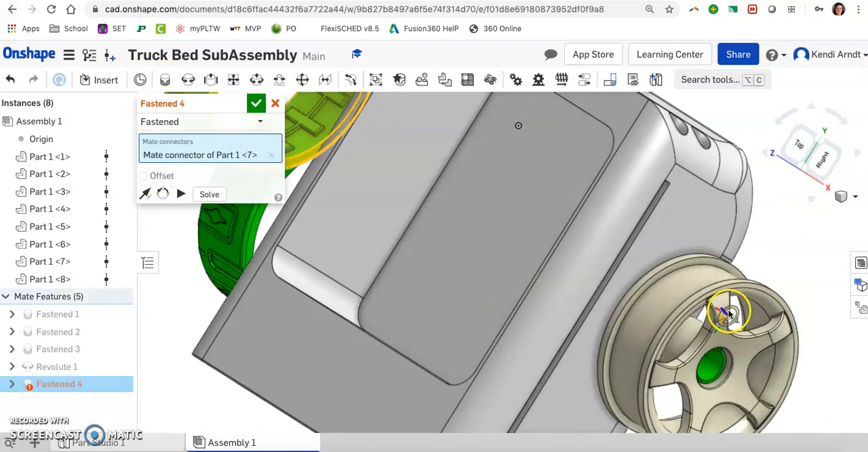
right_drag(710, 310, 727, 323)
scroll(707, 297, up, 4)
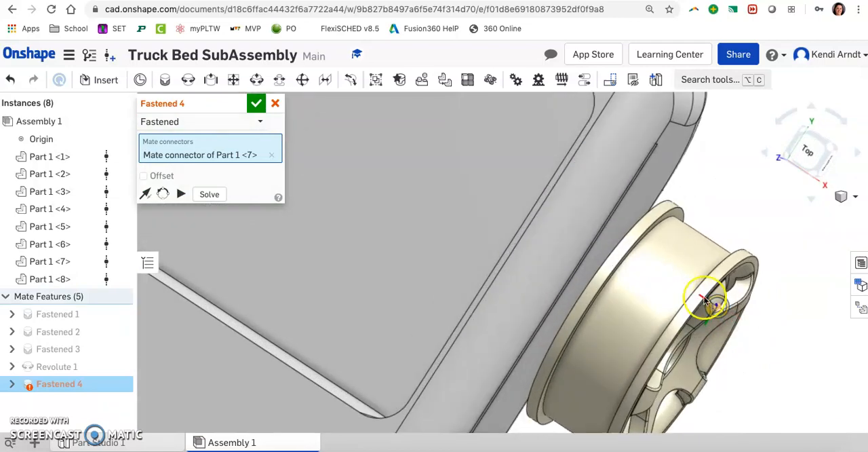
right_drag(707, 295, 699, 285)
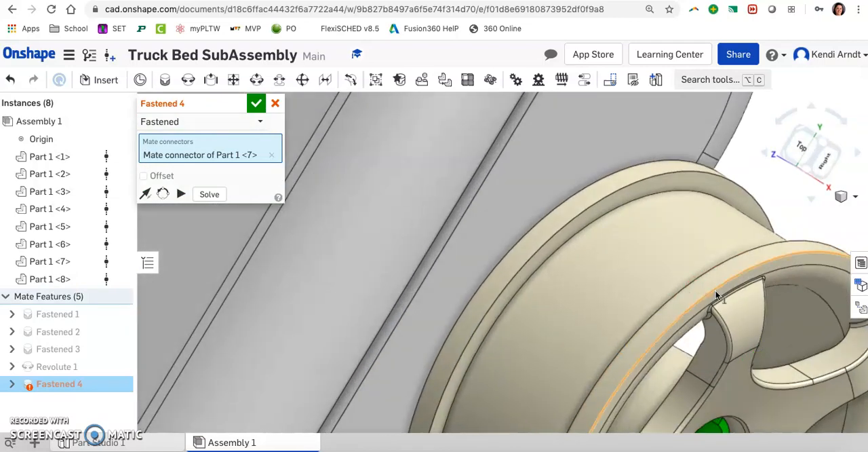
click(716, 294)
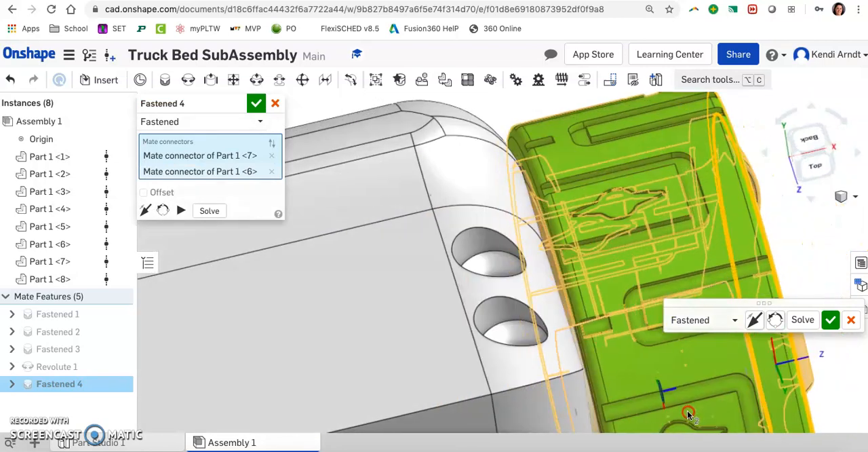
right_drag(688, 412, 683, 412)
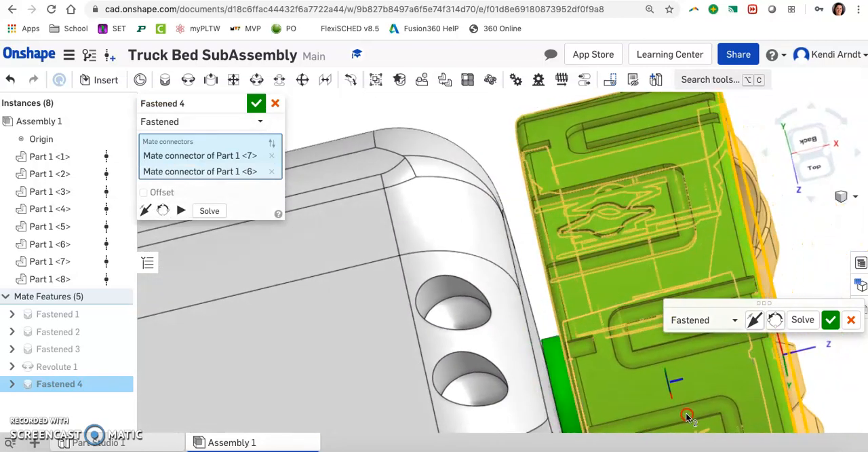
click(830, 327)
Close the unused Fastened mate and move the loose green socket down, closer to the bed's front opening.
right_drag(806, 282, 732, 356)
click(812, 149)
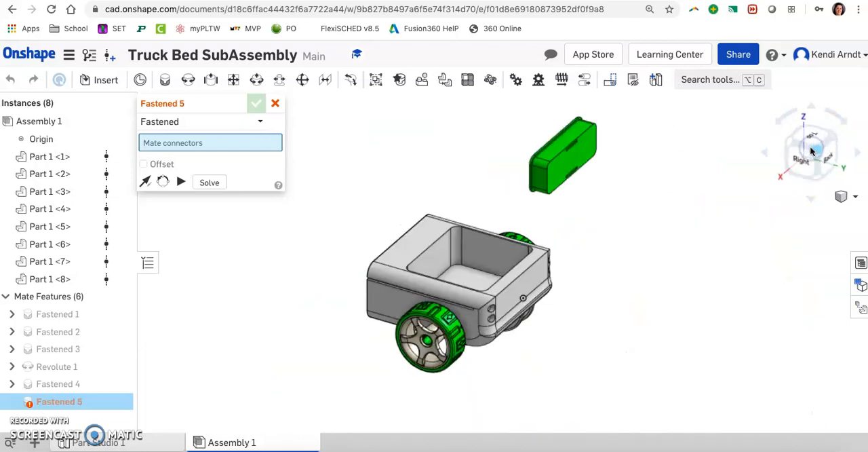
click(790, 147)
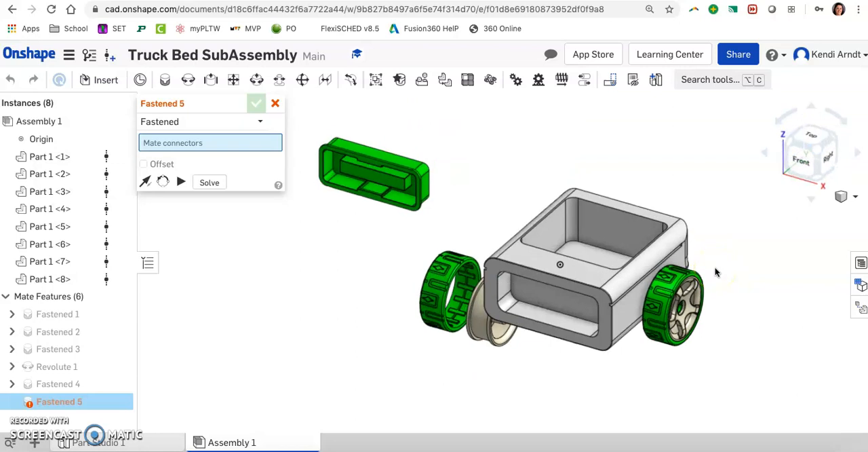
scroll(437, 233, up, 2)
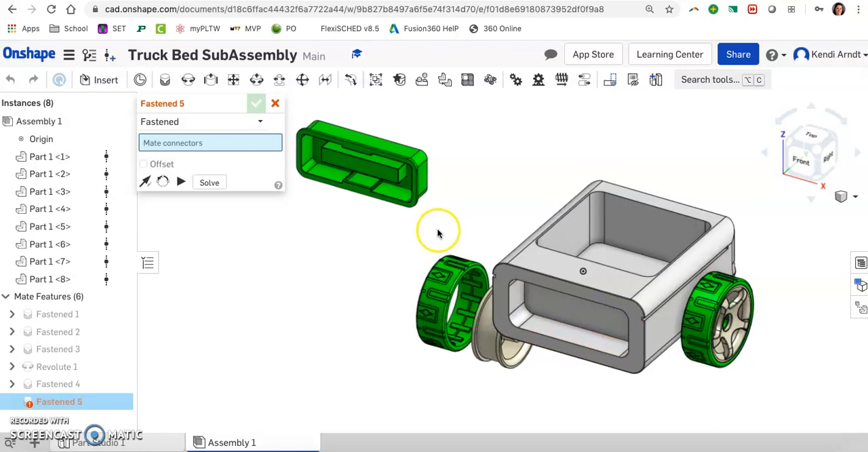
scroll(437, 233, up, 1)
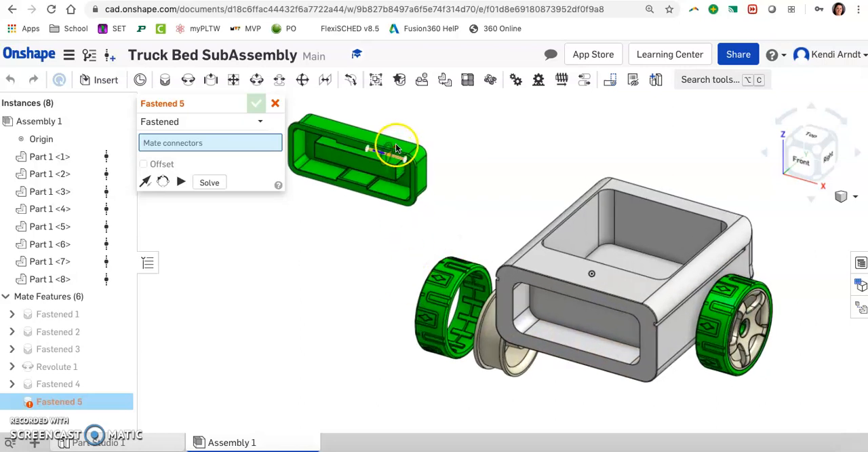
key(Escape)
drag(398, 155, 405, 205)
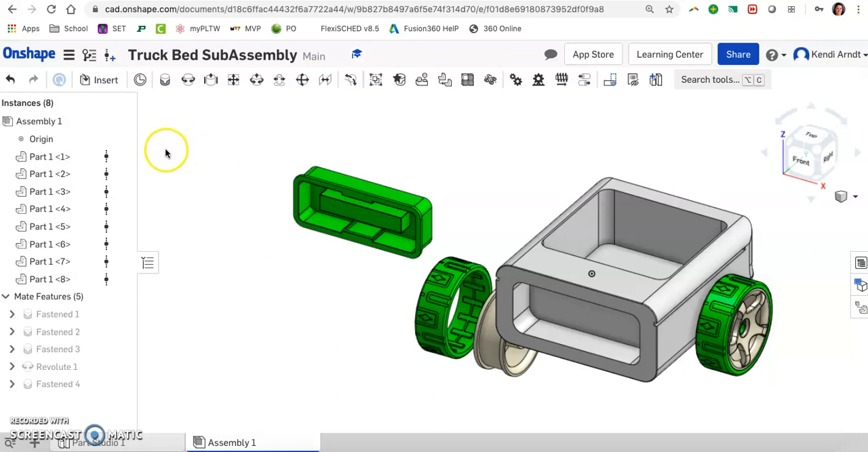
Add a Fastened mate between the centre of the socket's flat back face and the inner wall of the bed's front recess.
click(164, 80)
right_drag(449, 159, 420, 204)
right_drag(691, 140, 610, 233)
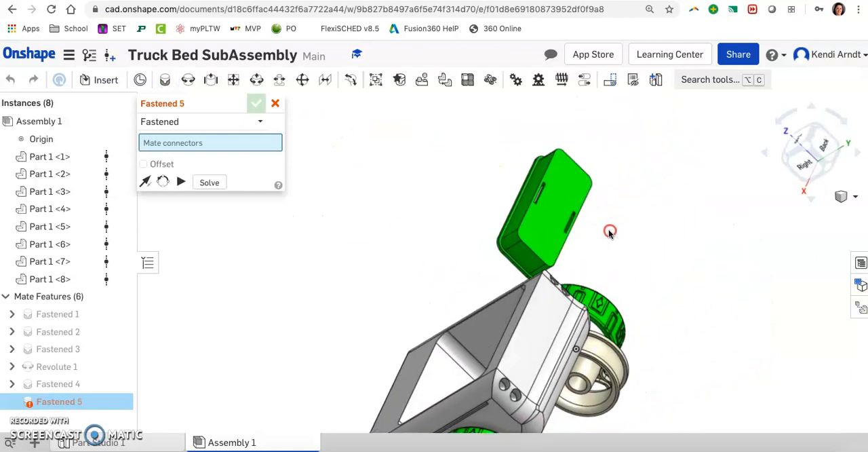
click(555, 207)
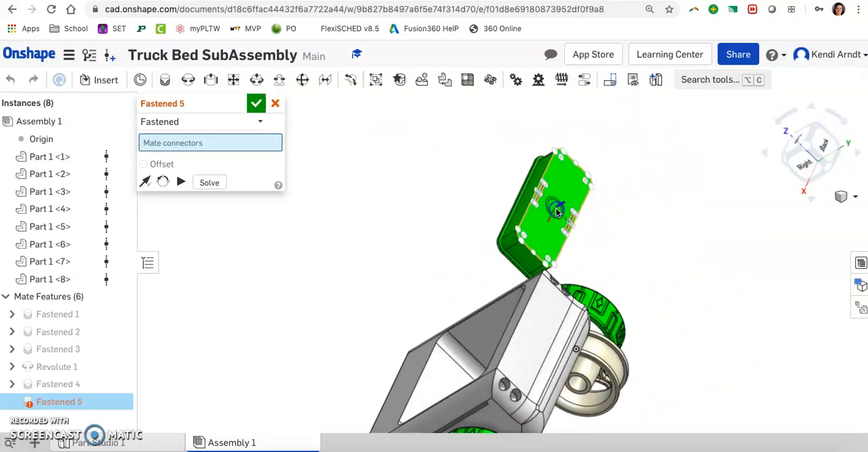
right_drag(667, 315, 679, 308)
right_drag(705, 297, 728, 285)
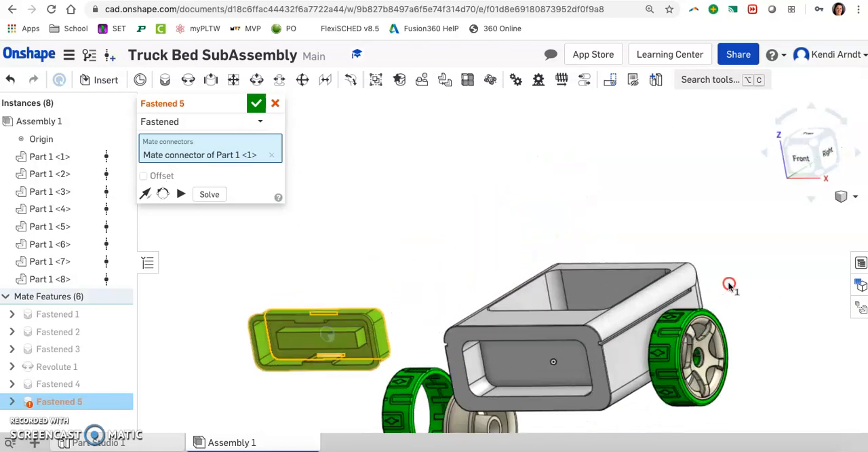
click(545, 365)
right_drag(754, 267, 765, 300)
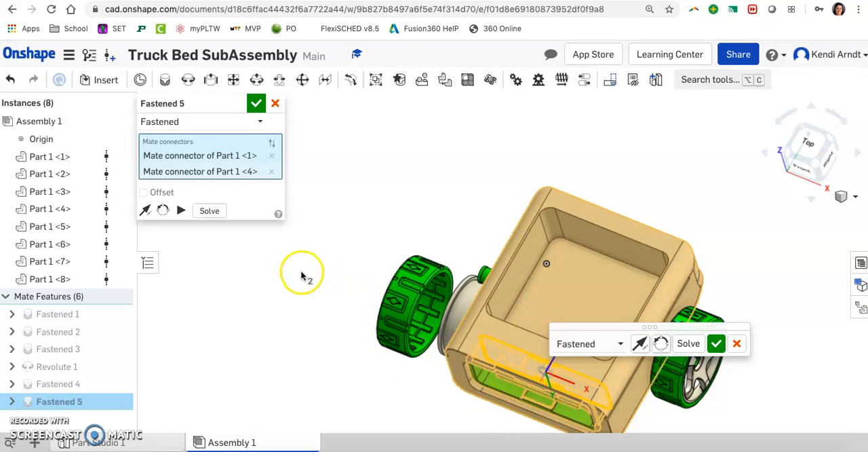
right_drag(303, 269, 306, 262)
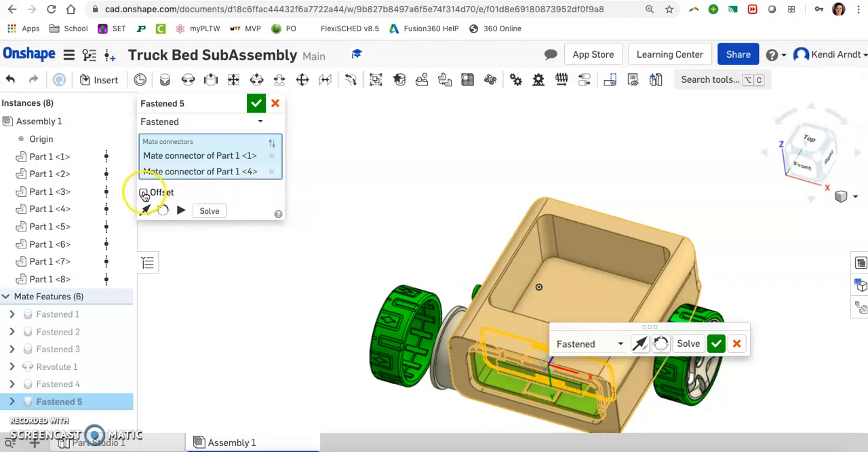
Enable the offset on the socket's Fastened mate and set its Z offset to 0.1 in.
click(144, 194)
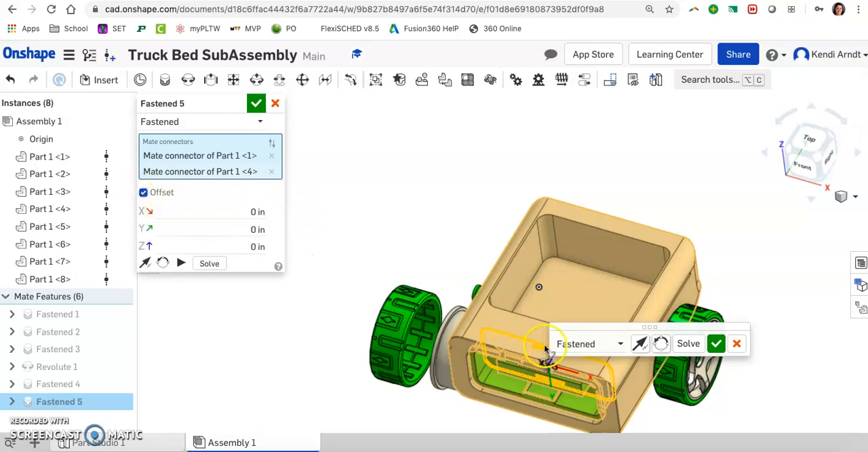
right_drag(581, 372, 580, 367)
scroll(580, 366, up, 5)
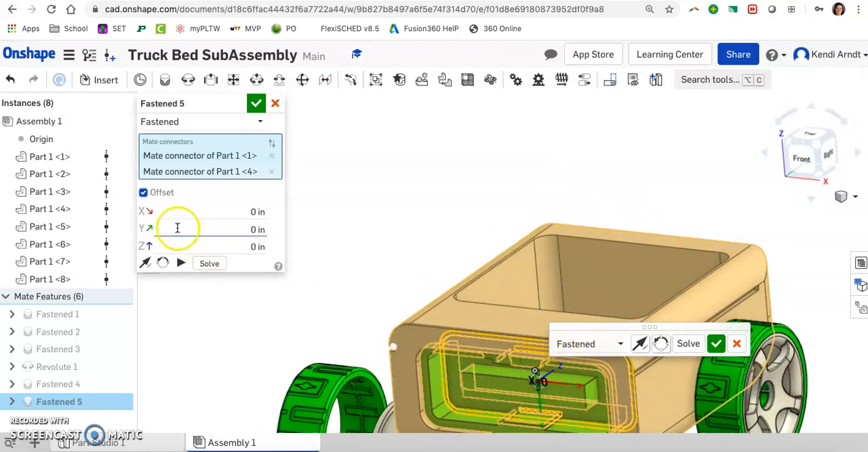
text(.1)
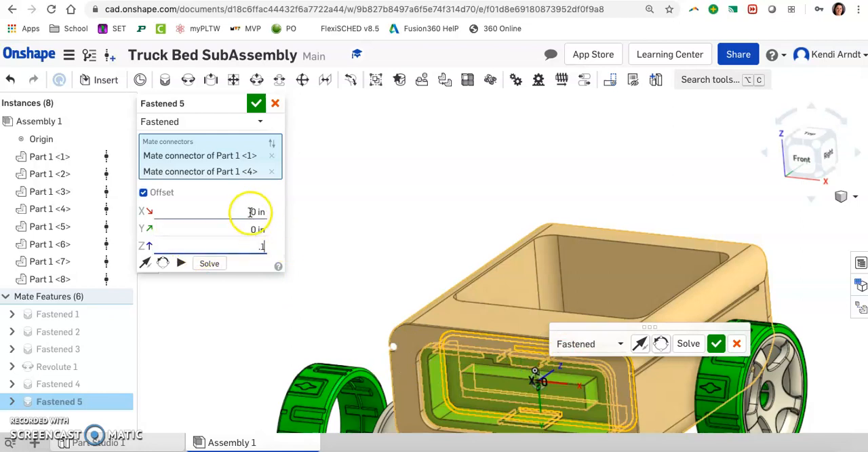
key(Return)
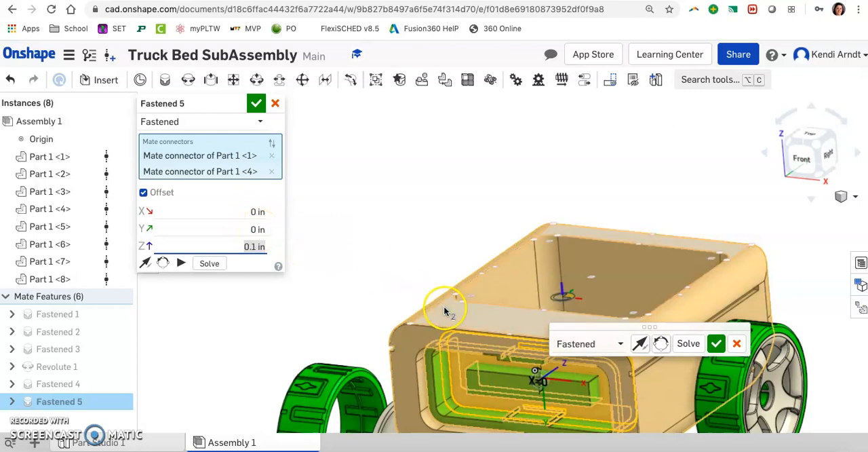
Change the socket mate's Z offset to -0.1 in, check the socket's fit, accept the mate and close the unused new one.
click(238, 248)
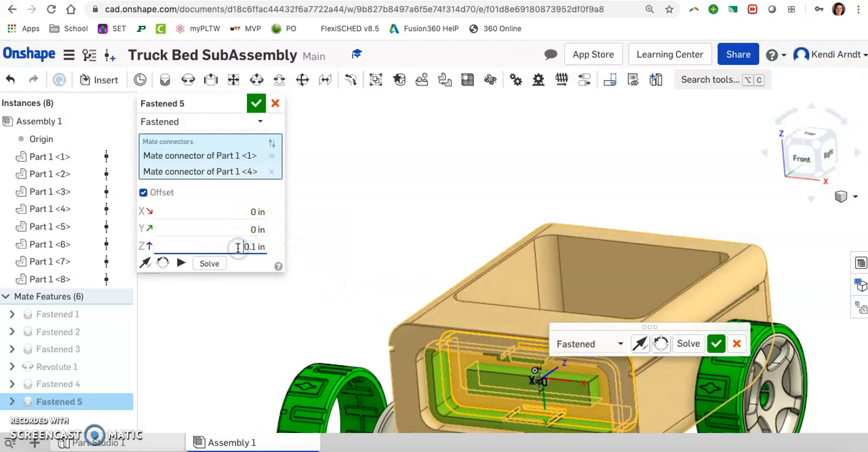
text(-)
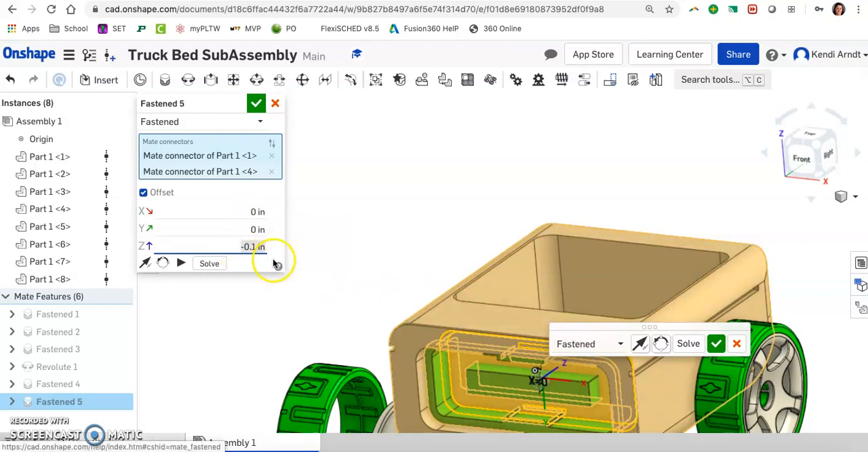
key(Return)
right_drag(351, 302, 453, 377)
middle_drag(499, 412, 503, 295)
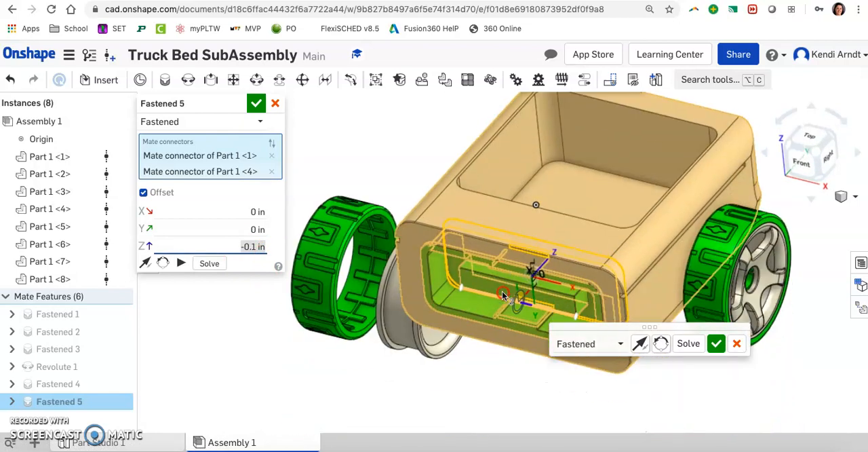
scroll(491, 308, up, 3)
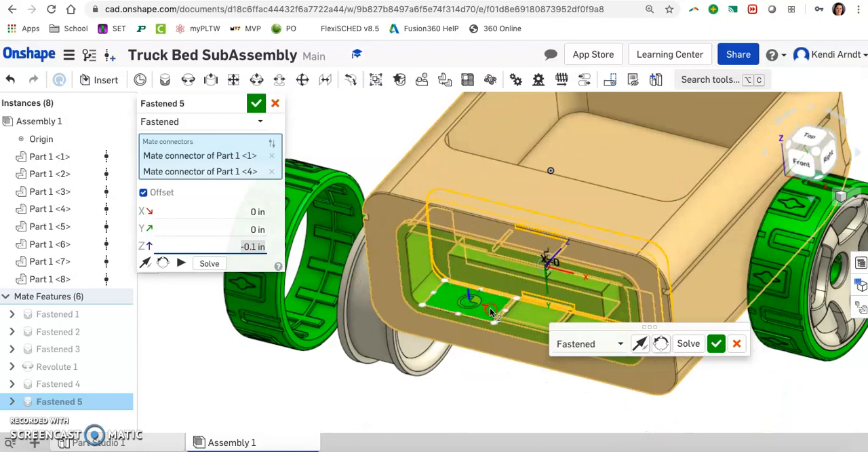
right_drag(490, 324, 502, 308)
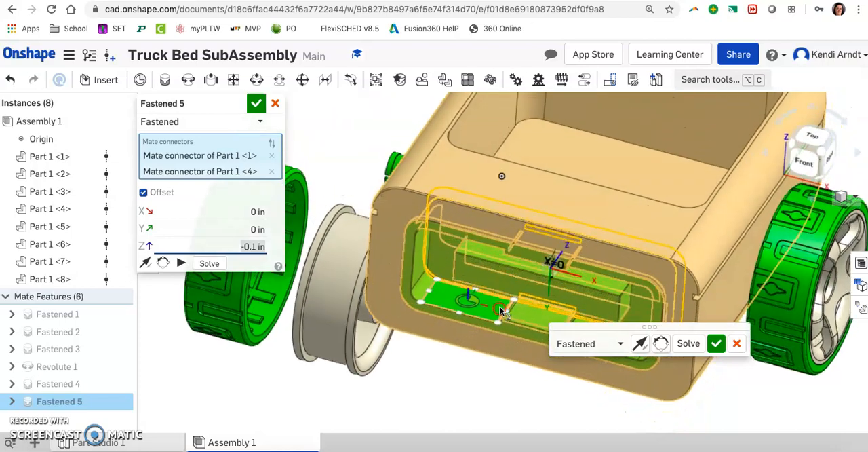
click(717, 344)
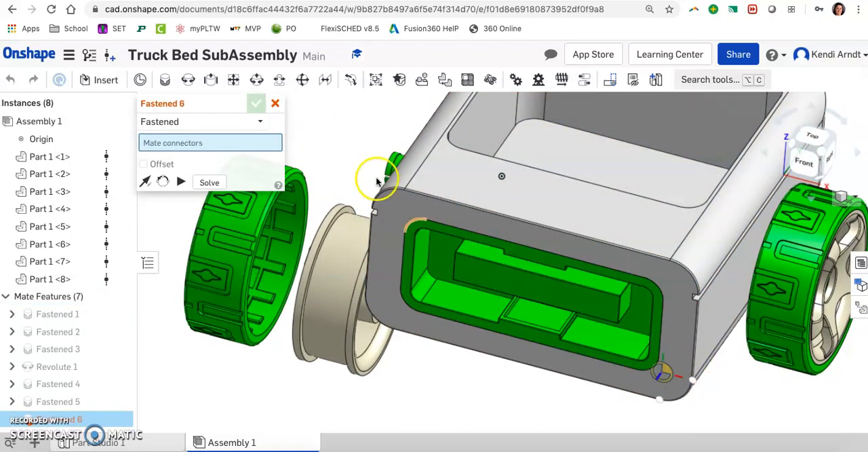
click(275, 105)
Rename the Assembly 1 tab as SubAssembly Truck Bed.
right_drag(484, 301, 491, 306)
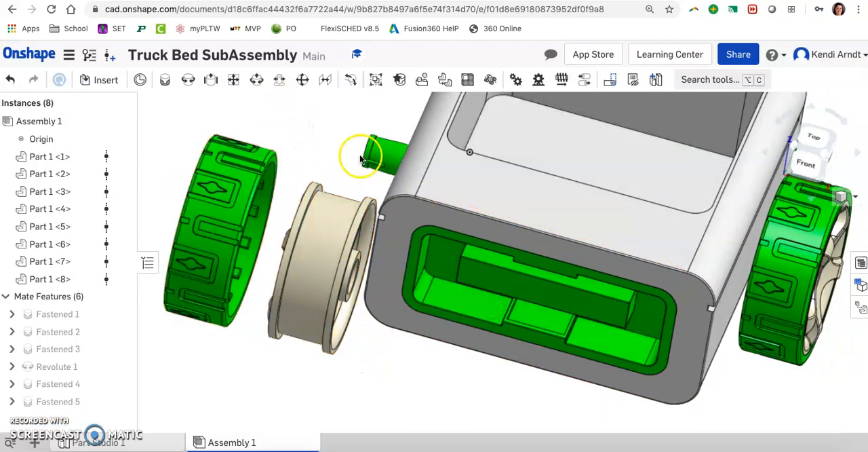
scroll(709, 306, down, 6)
right_drag(781, 345, 761, 334)
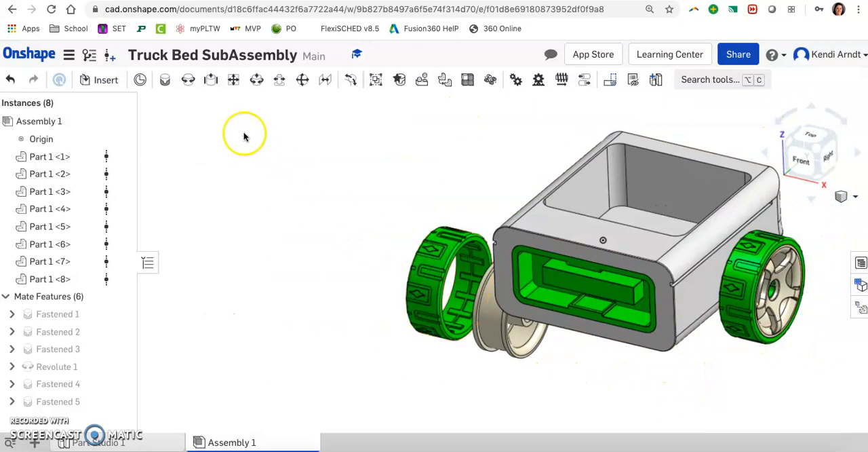
right_click(223, 442)
click(217, 307)
text(Sub)
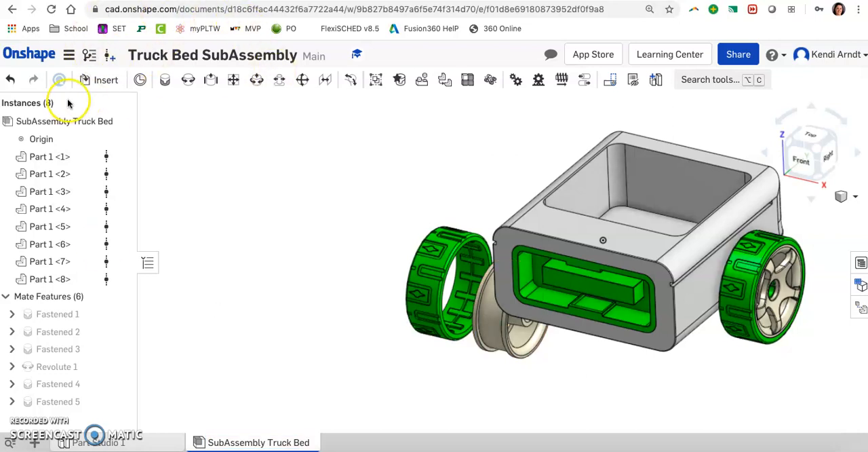
mouse_move(251, 442)
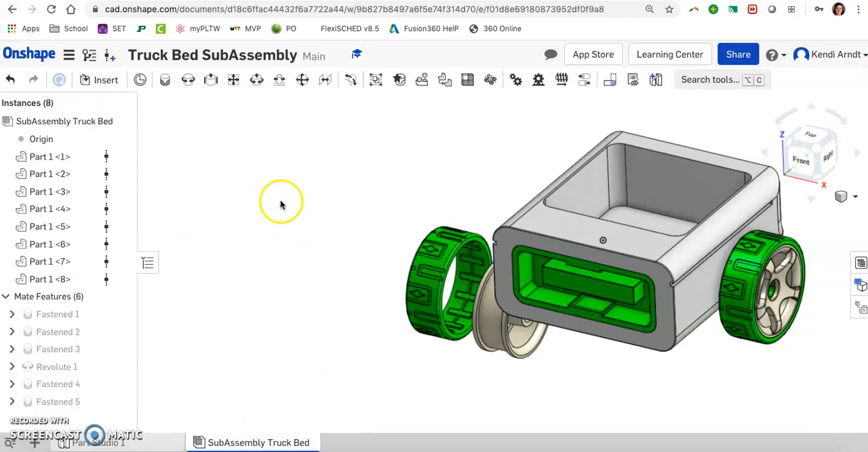
middle_drag(495, 196, 341, 203)
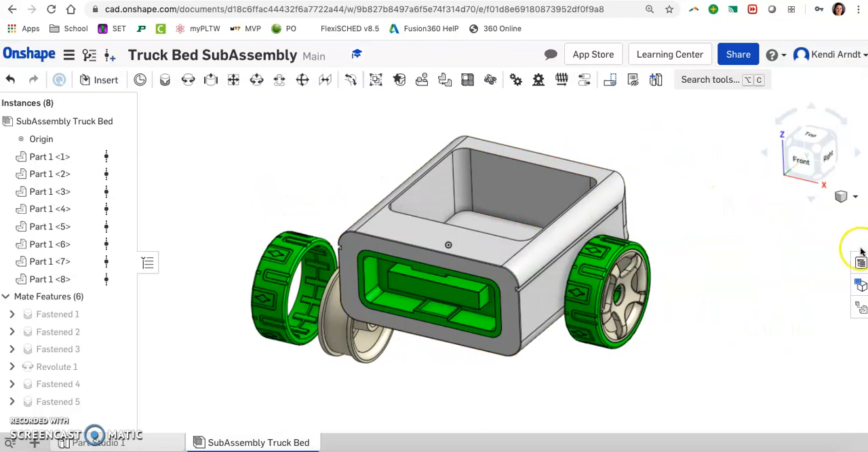